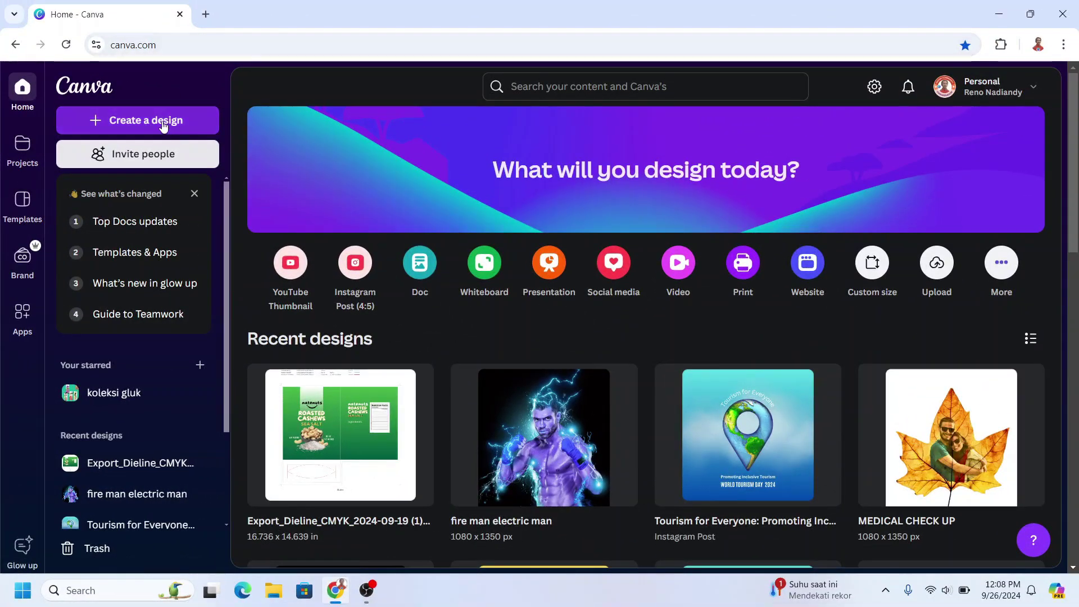
# Open the Create a design options from the Canva home page.
pyautogui.click(163, 122)
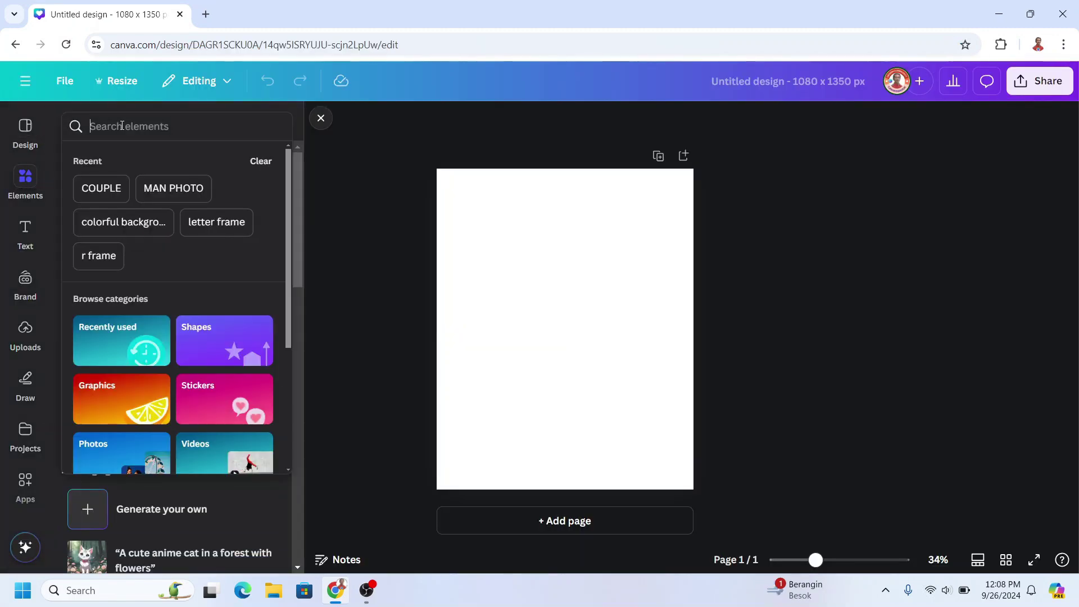
# Search Elements for 'letter' frames and add the F, A and D letter frames.
pyautogui.write('letter')
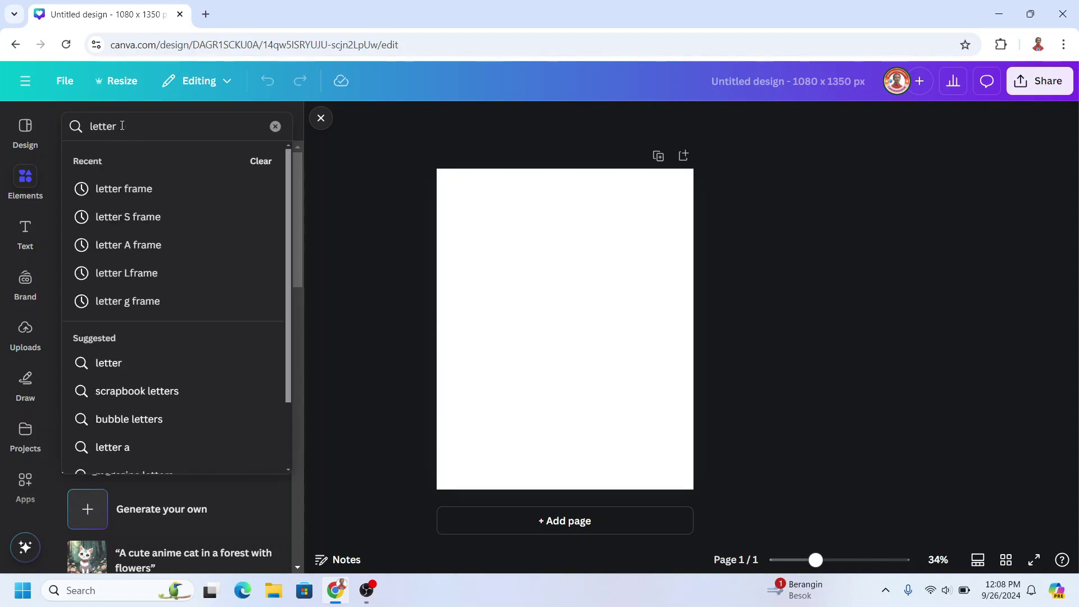
pyautogui.click(132, 190)
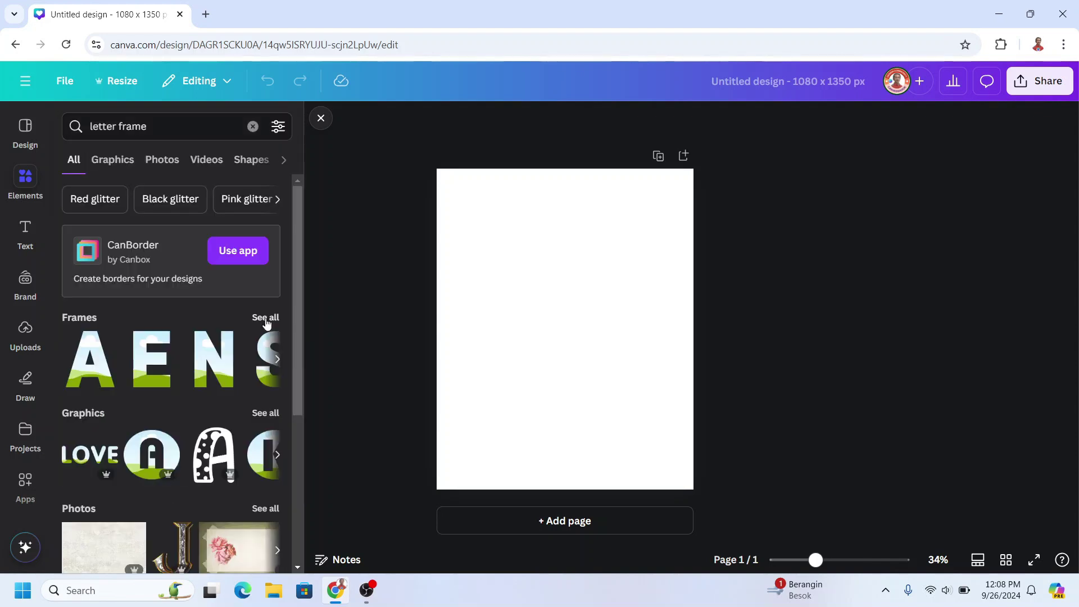
pyautogui.click(265, 318)
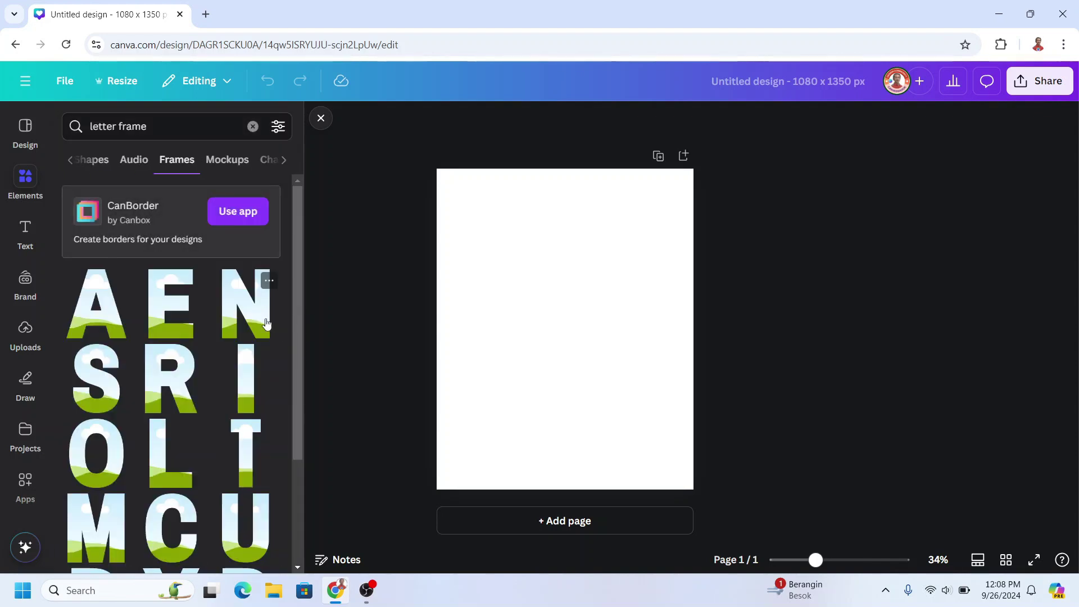
pyautogui.scroll(-5, 266, 324)
pyautogui.scroll(-2, 264, 326)
pyautogui.scroll(-2, 230, 365)
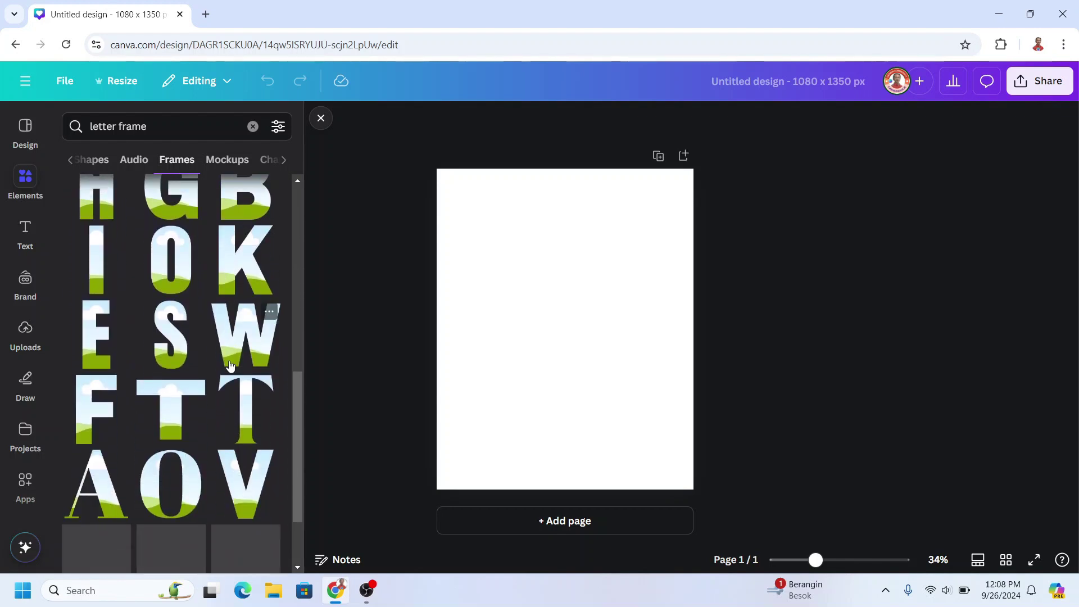
pyautogui.click(85, 412)
pyautogui.scroll(5, 169, 359)
pyautogui.scroll(5, 172, 355)
pyautogui.click(99, 311)
pyautogui.scroll(-2, 191, 363)
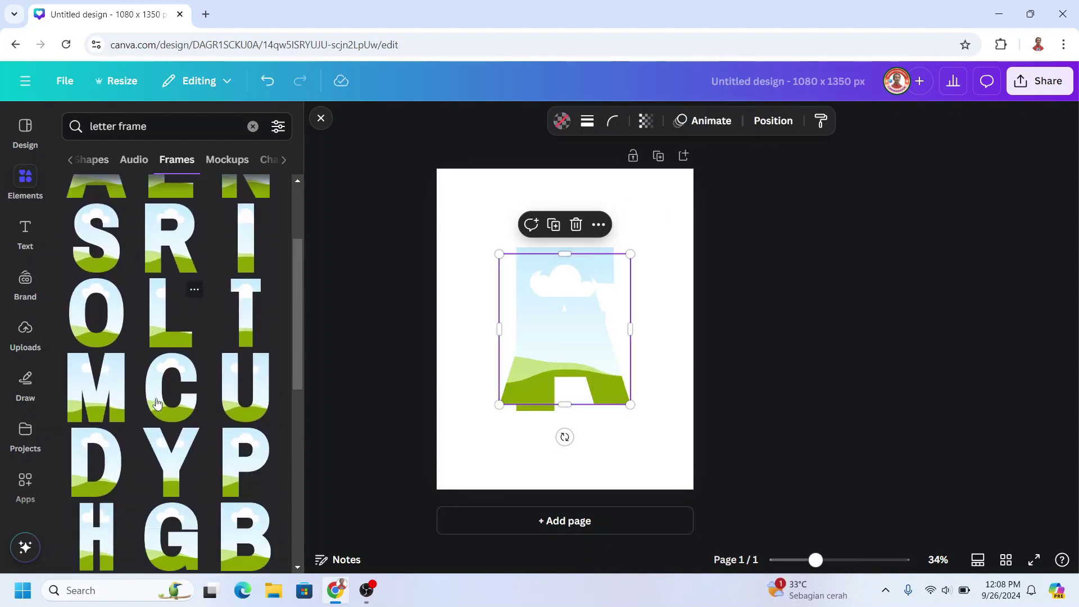
pyautogui.click(95, 476)
pyautogui.scroll(3, 176, 373)
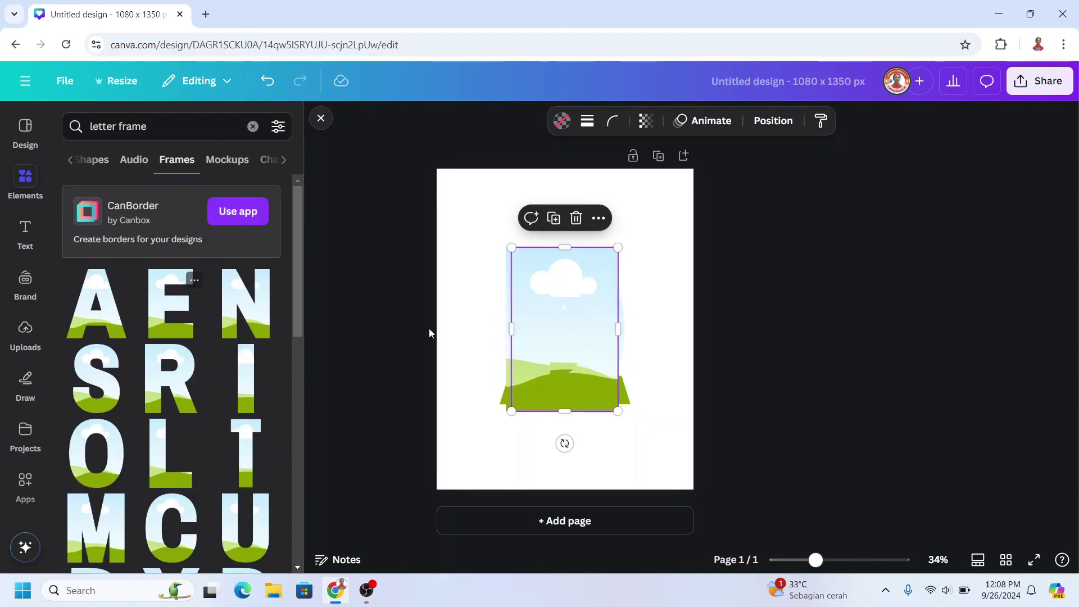
# Shrink the stacked letter frames and set the page background to black.
pyautogui.moveTo(725, 239); pyautogui.dragTo(442, 473)
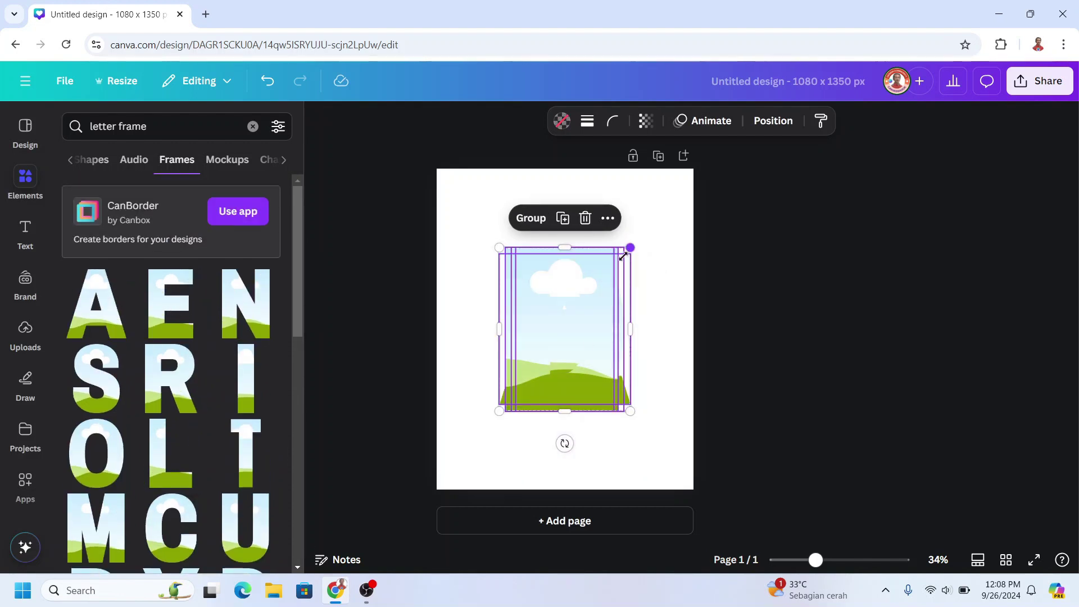
pyautogui.moveTo(630, 248); pyautogui.dragTo(545, 355)
pyautogui.click(652, 180)
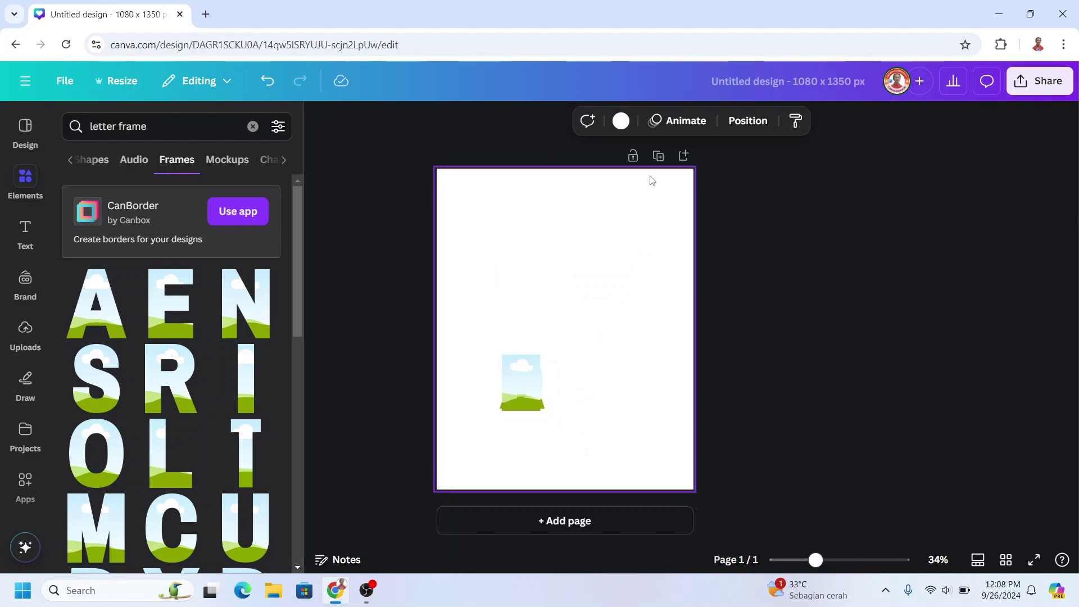
pyautogui.click(621, 121)
pyautogui.click(81, 427)
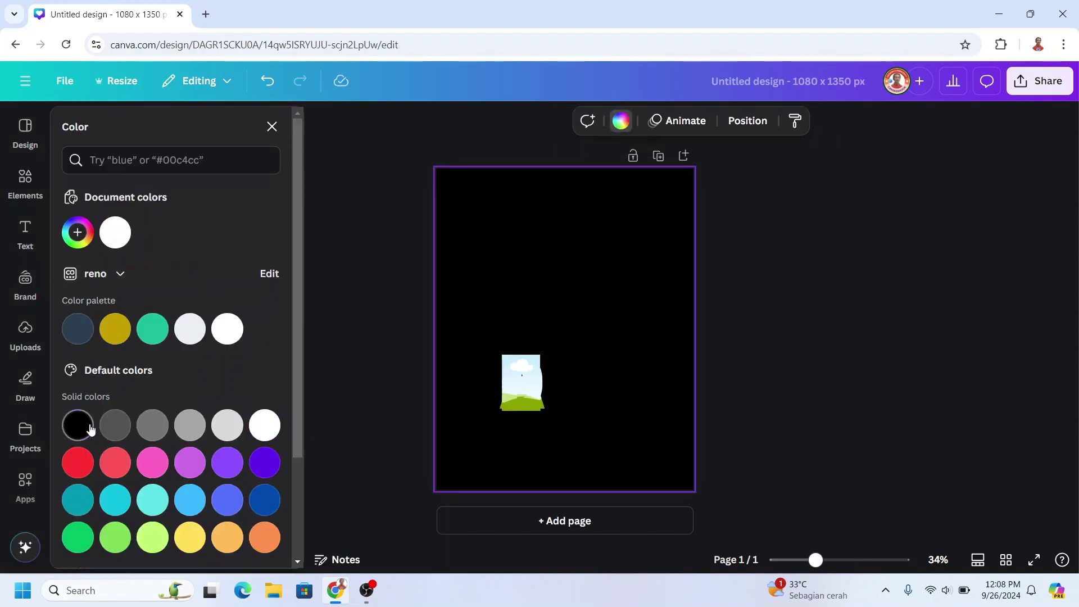
pyautogui.scroll(5, 593, 339)
# Spread the frames out, put E at the right end, and resize A beside F.
pyautogui.click(494, 416)
pyautogui.moveTo(171, 304); pyautogui.dragTo(700, 424)
pyautogui.moveTo(495, 416); pyautogui.dragTo(629, 413)
pyautogui.moveTo(96, 304); pyautogui.dragTo(546, 426)
pyautogui.moveTo(479, 418); pyautogui.dragTo(462, 419)
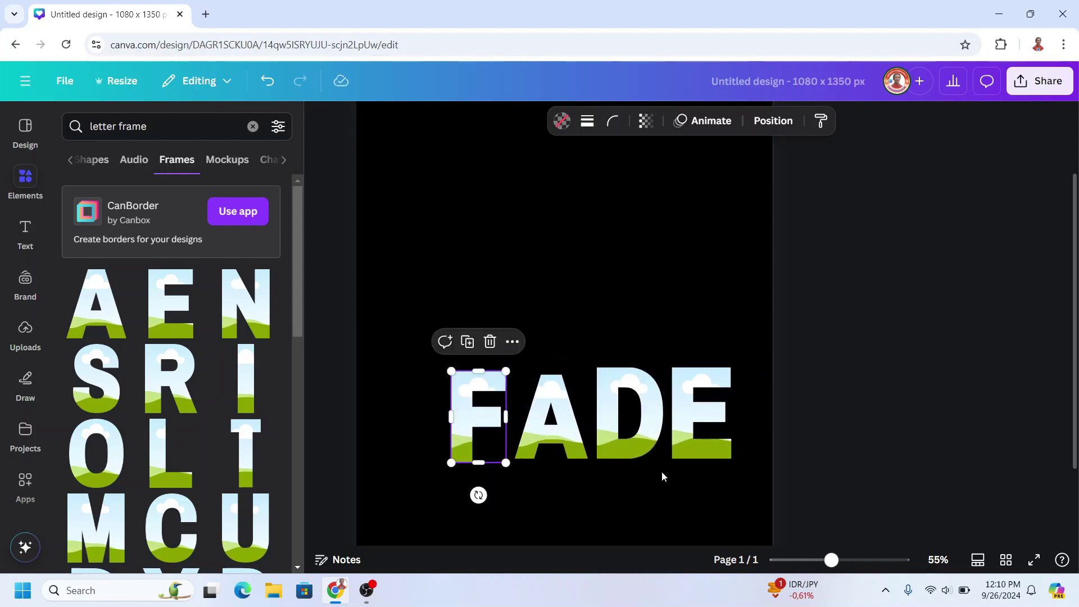
pyautogui.moveTo(831, 560); pyautogui.dragTo(848, 560)
pyautogui.click(629, 360)
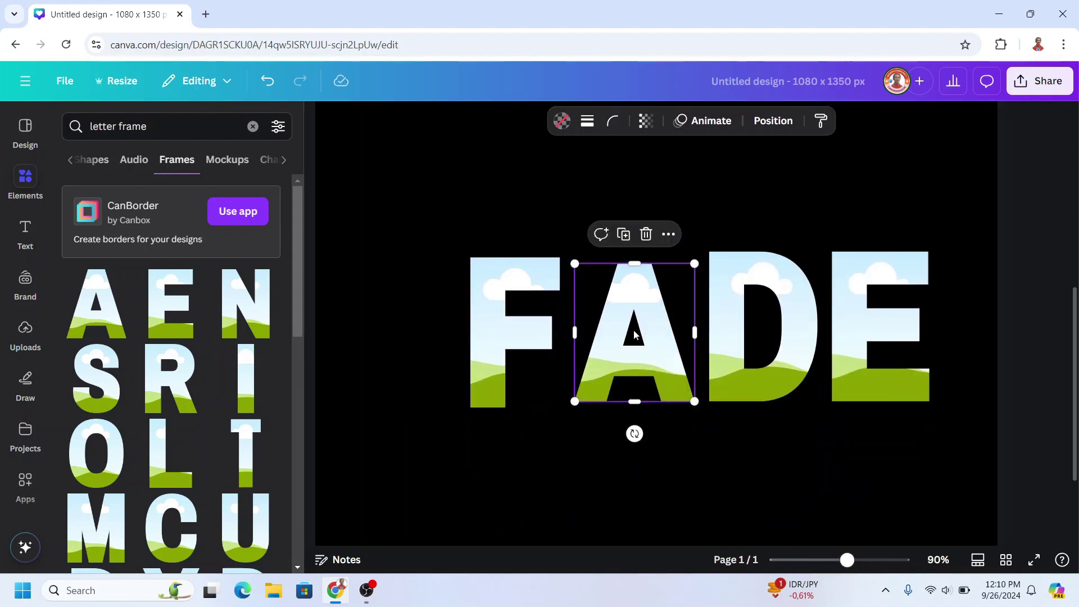
pyautogui.moveTo(574, 260); pyautogui.dragTo(566, 260)
# Nudge F up against A, then enlarge all four FADE letters together.
pyautogui.click(513, 366)
pyautogui.moveTo(512, 366); pyautogui.dragTo(521, 361)
pyautogui.moveTo(847, 559); pyautogui.dragTo(818, 560)
pyautogui.moveTo(758, 423); pyautogui.dragTo(440, 302)
pyautogui.moveTo(494, 336); pyautogui.dragTo(448, 319)
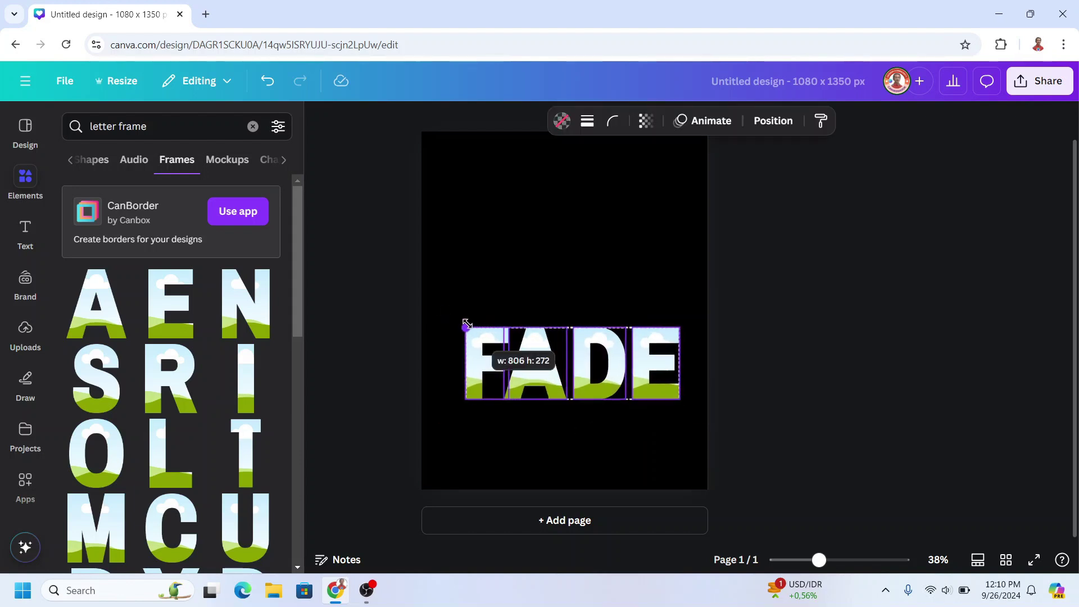
pyautogui.click(706, 363)
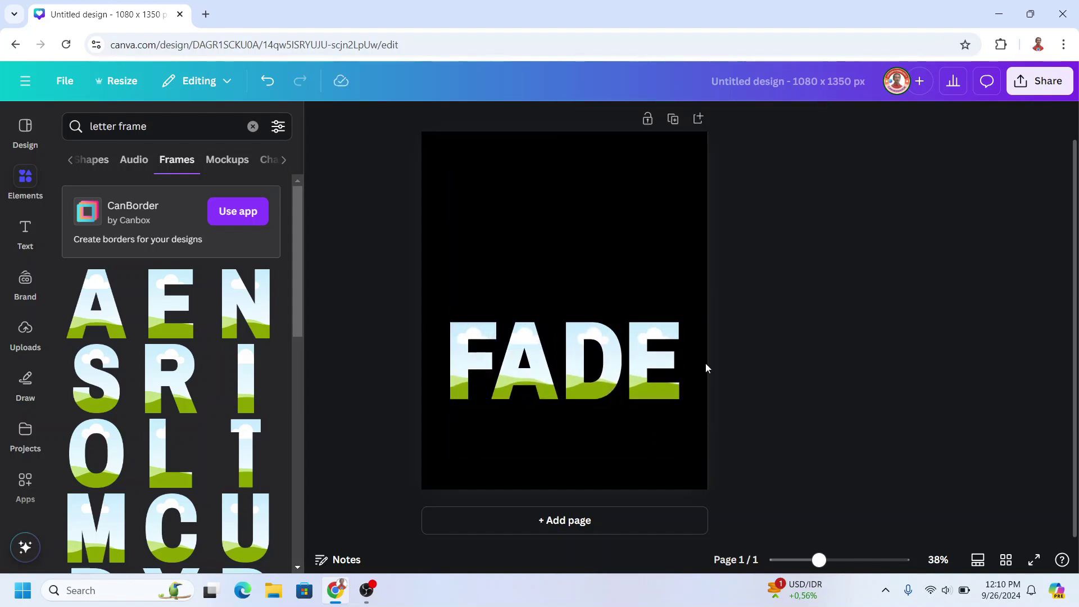
# Fill the F frame with solid yellow and the A with light blue.
pyautogui.click(466, 354)
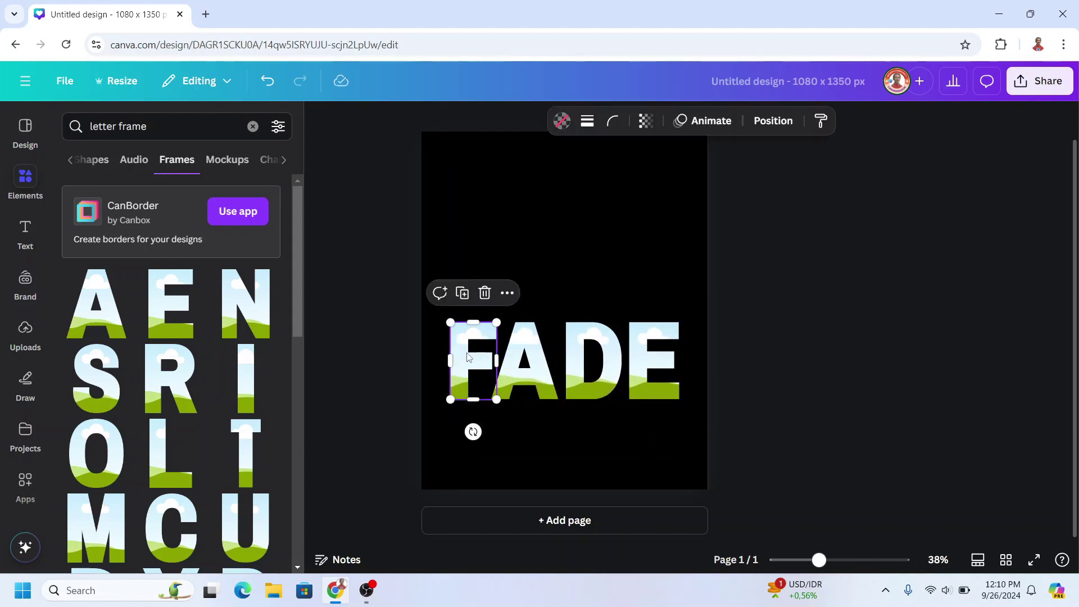
pyautogui.click(562, 121)
pyautogui.scroll(-3, 251, 355)
pyautogui.click(190, 403)
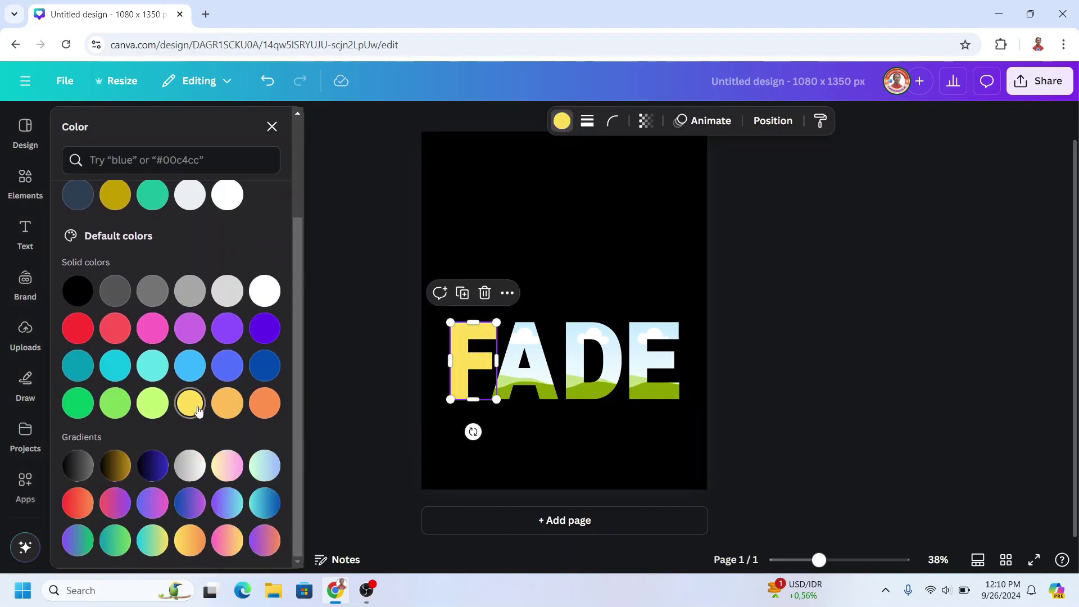
pyautogui.click(542, 363)
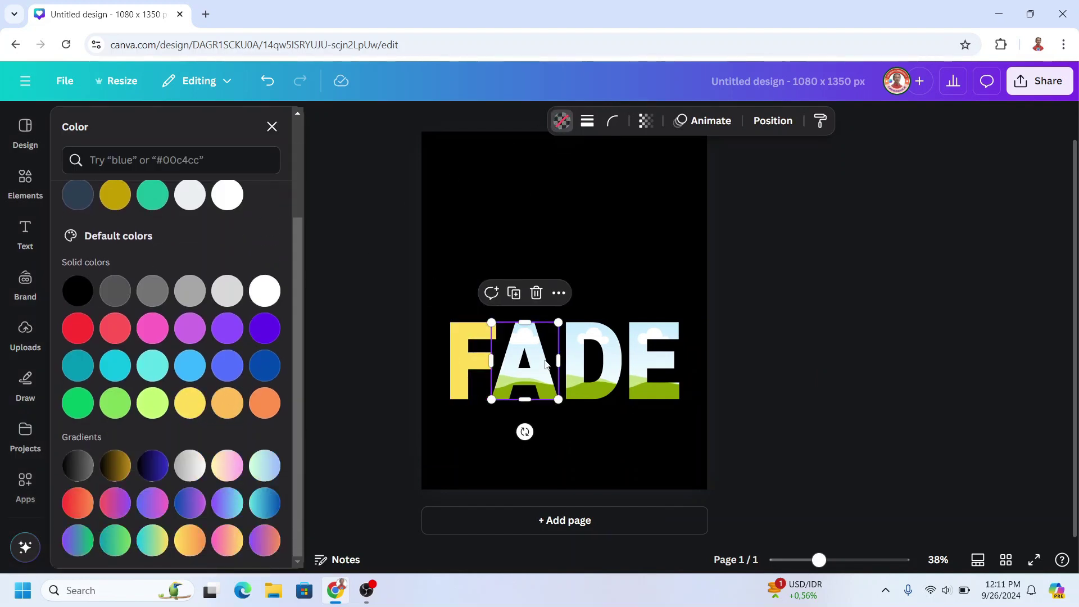
pyautogui.click(190, 366)
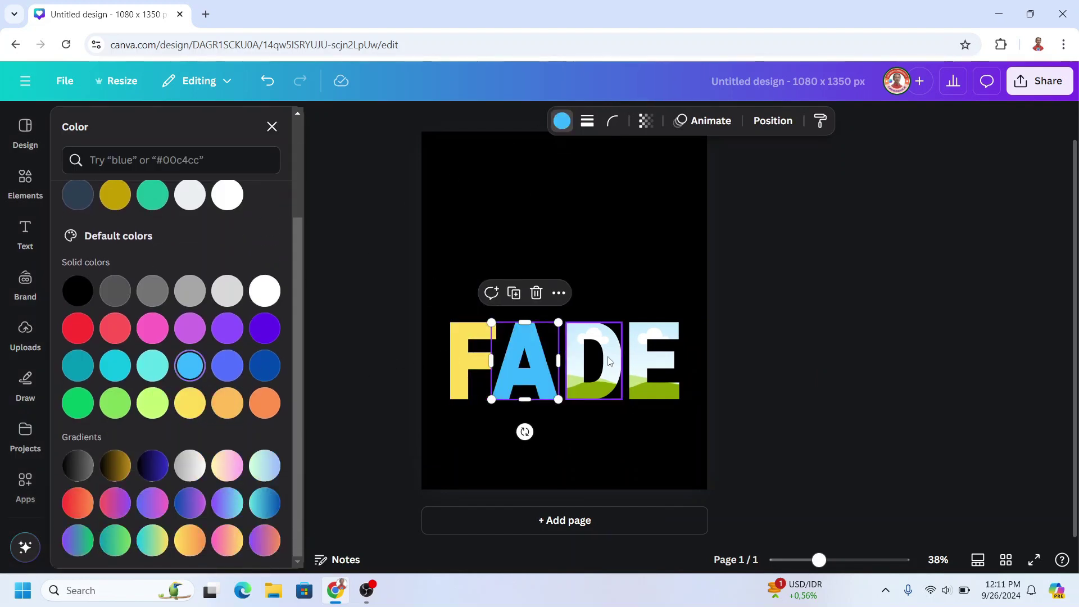
# Fill the D frame with a custom pink from the colour picker.
pyautogui.click(593, 362)
pyautogui.scroll(3, 149, 299)
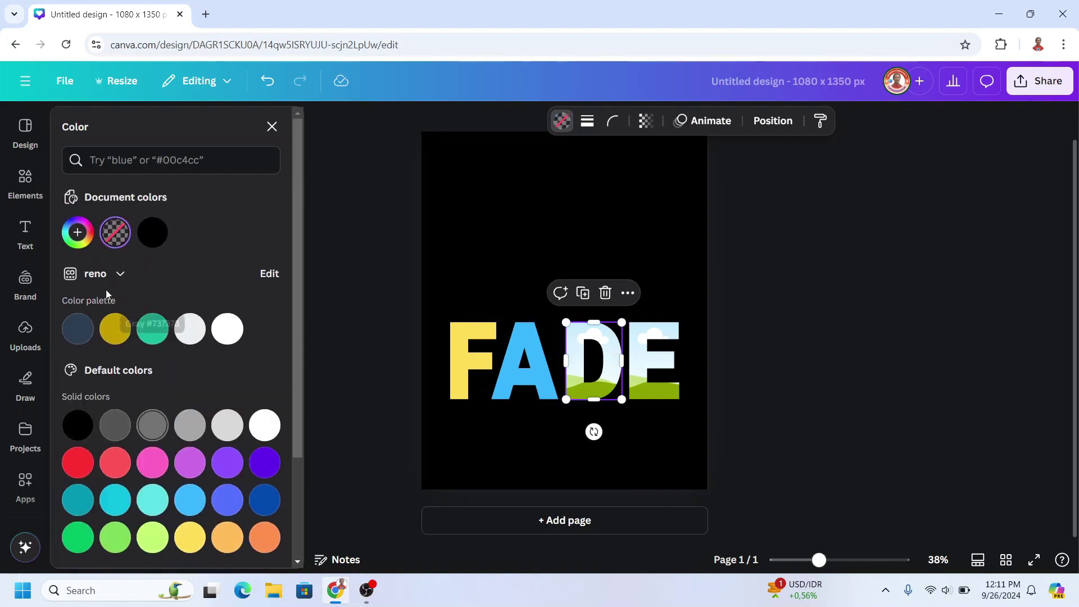
pyautogui.click(78, 232)
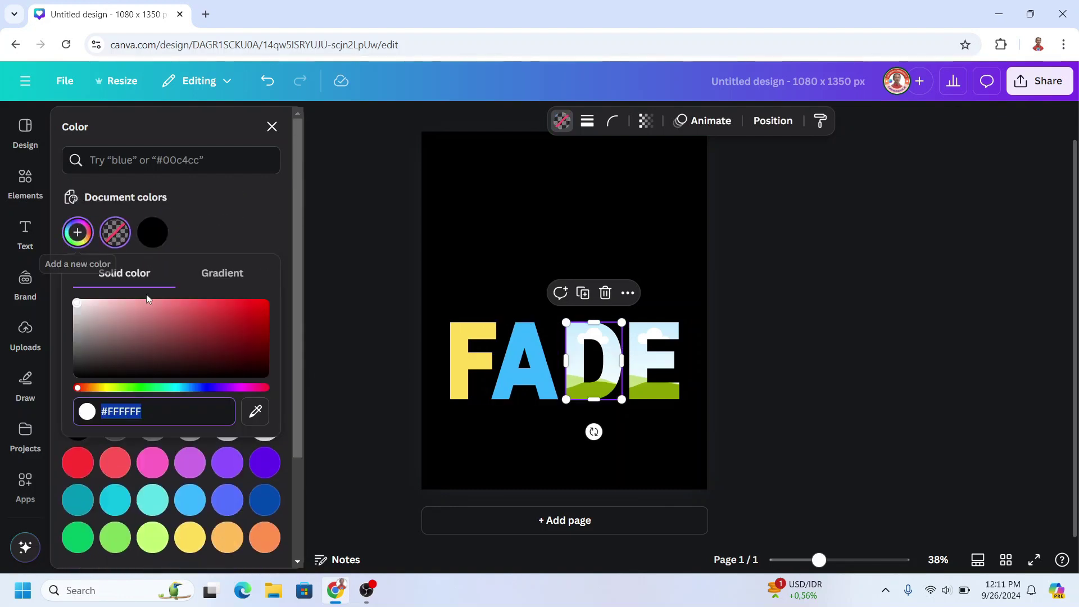
pyautogui.click(253, 389)
pyautogui.moveTo(238, 303); pyautogui.dragTo(232, 303)
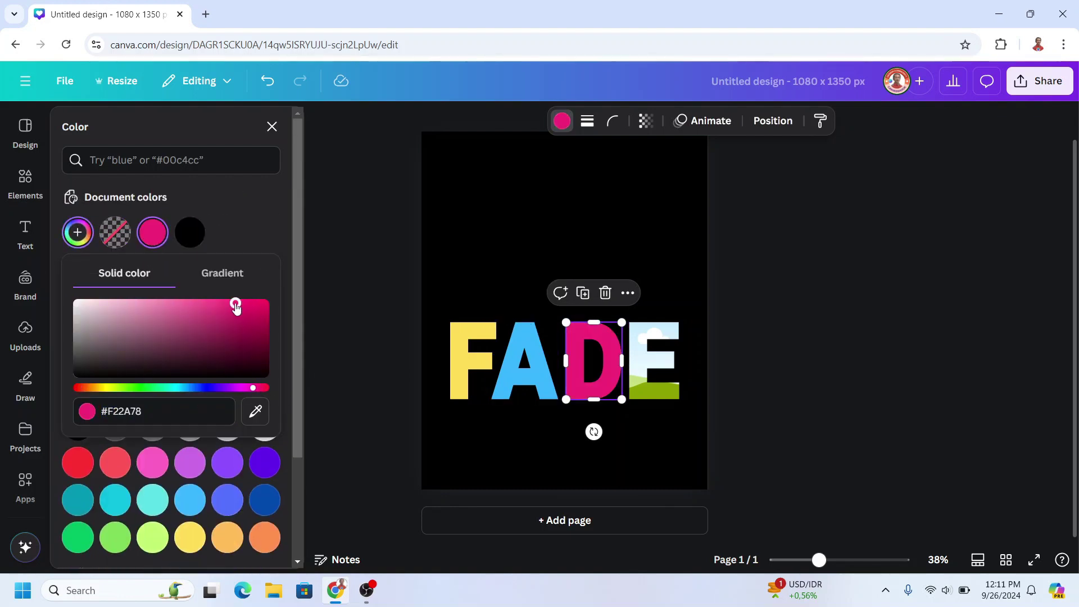
# Fill the E frame with a custom purple, then select all four letters.
pyautogui.click(662, 333)
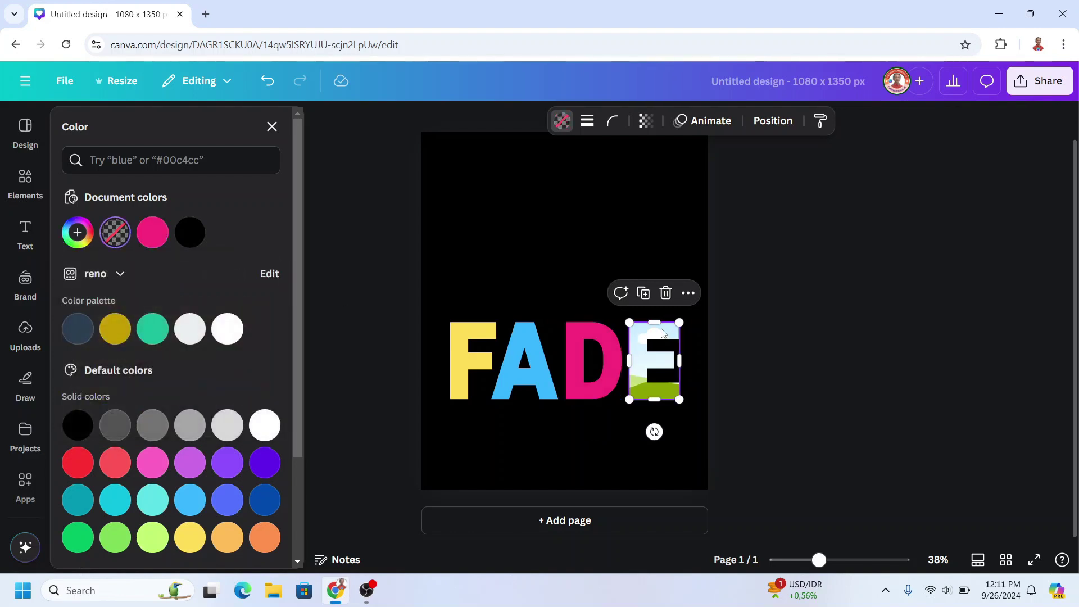
pyautogui.click(72, 234)
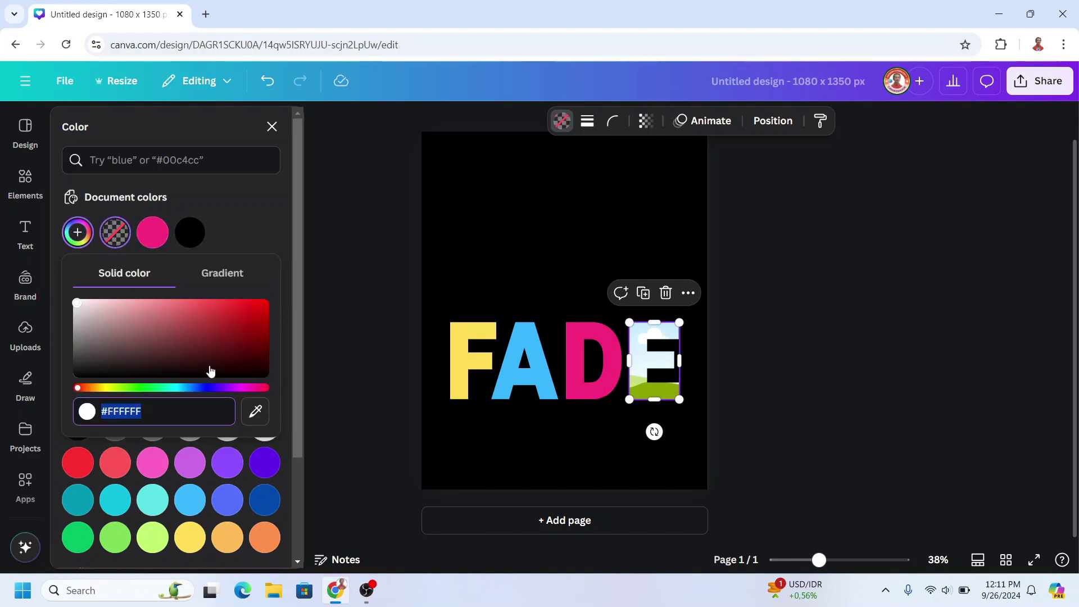
pyautogui.click(231, 387)
pyautogui.click(264, 331)
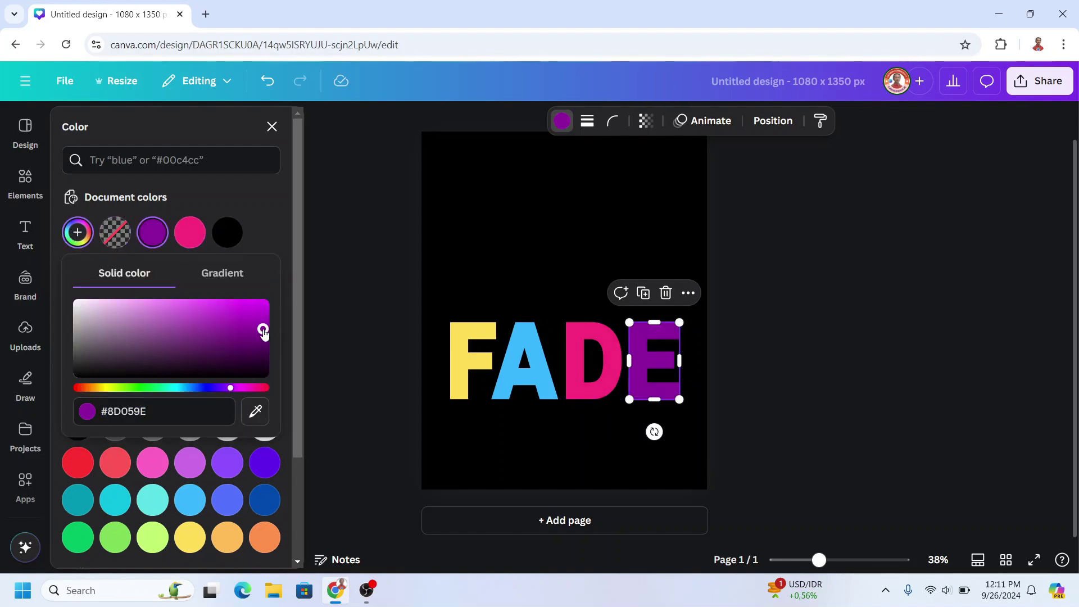
pyautogui.click(744, 396)
pyautogui.click(799, 311)
pyautogui.moveTo(793, 294); pyautogui.dragTo(426, 460)
# Group the four coloured letters, shift them slightly right and stretch the word taller.
pyautogui.click(532, 293)
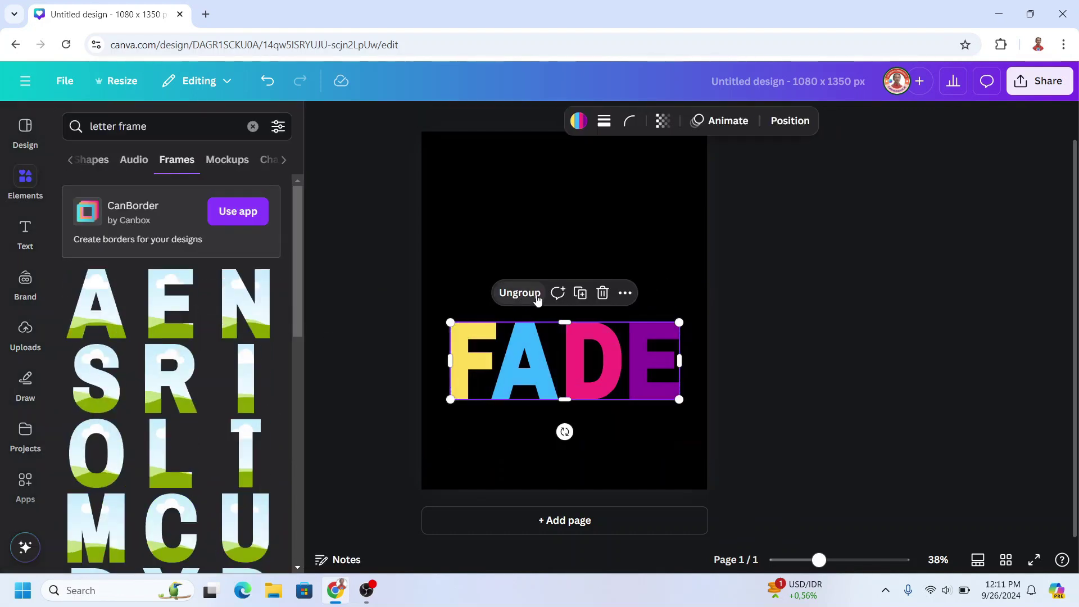
pyautogui.moveTo(537, 366); pyautogui.dragTo(537, 366)
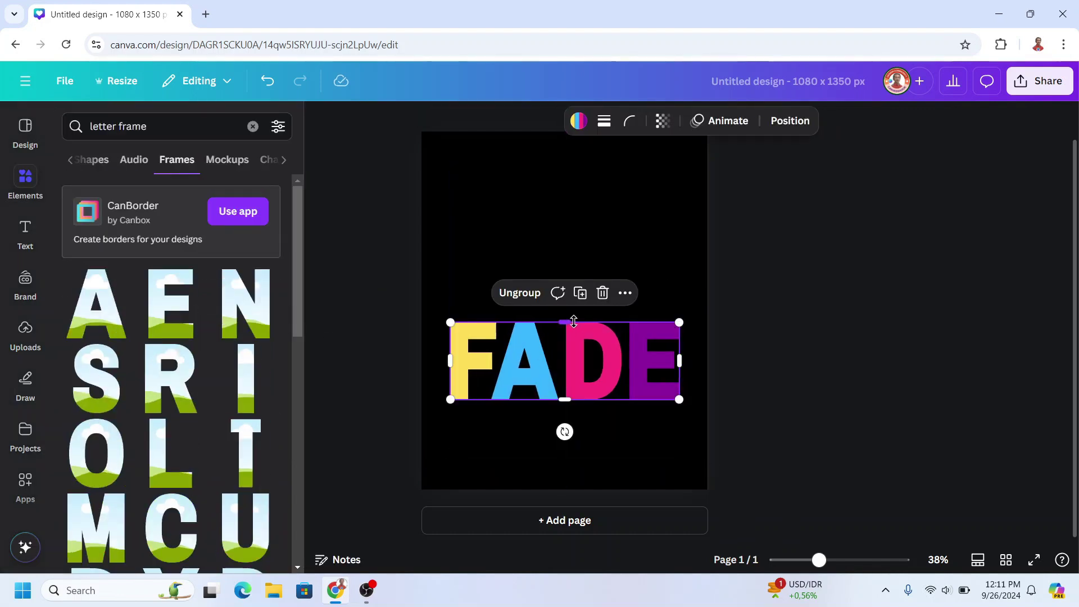
pyautogui.moveTo(573, 322); pyautogui.dragTo(573, 256)
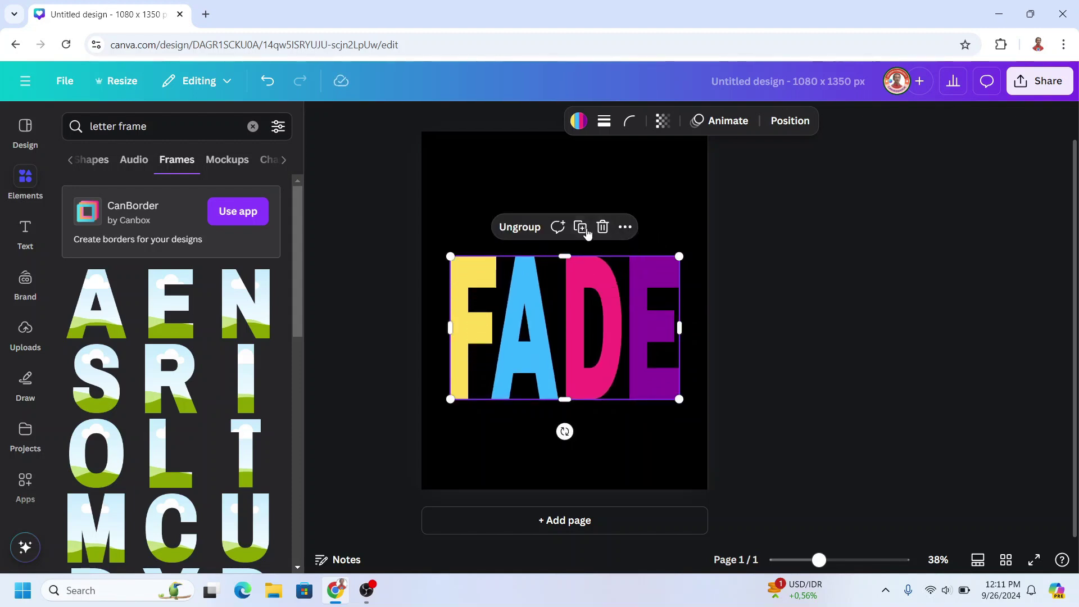
# Centre the FADE word and crop four stacked copies progressively shorter from the top.
pyautogui.moveTo(607, 329)
pyautogui.mouseDown()
pyautogui.moveTo(613, 312)
pyautogui.moveTo(598, 322)
pyautogui.mouseUp()
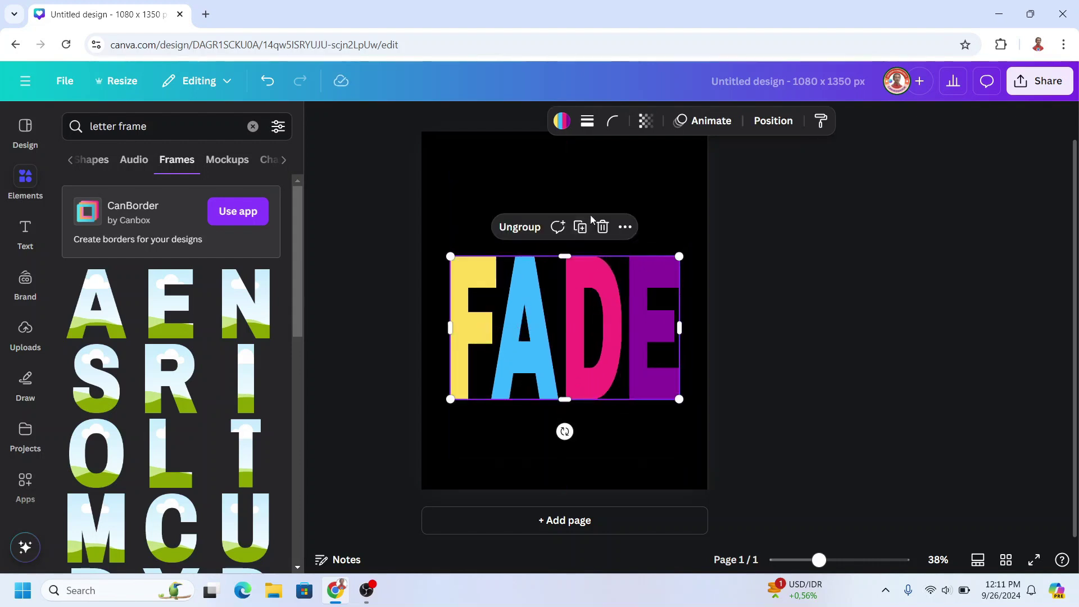
pyautogui.moveTo(568, 260); pyautogui.dragTo(565, 285)
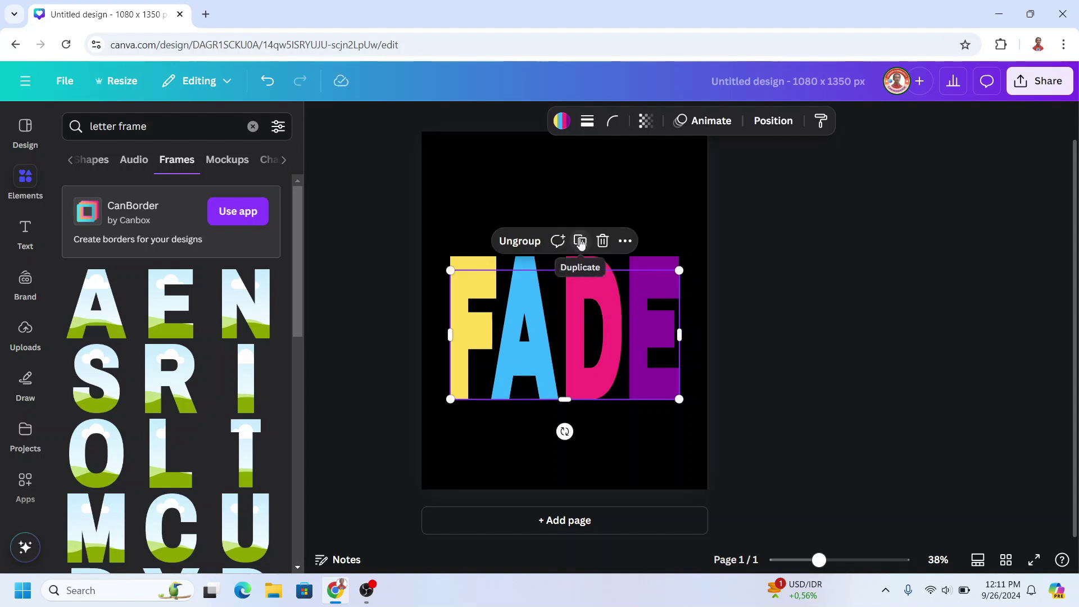
pyautogui.moveTo(587, 362); pyautogui.dragTo(583, 332)
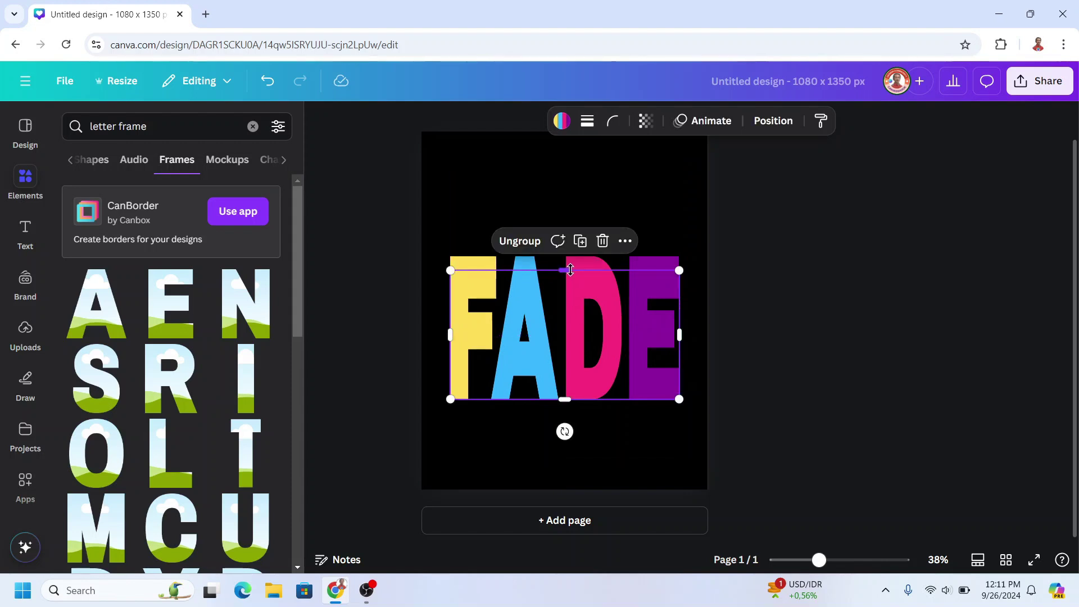
pyautogui.moveTo(570, 271); pyautogui.dragTo(568, 286)
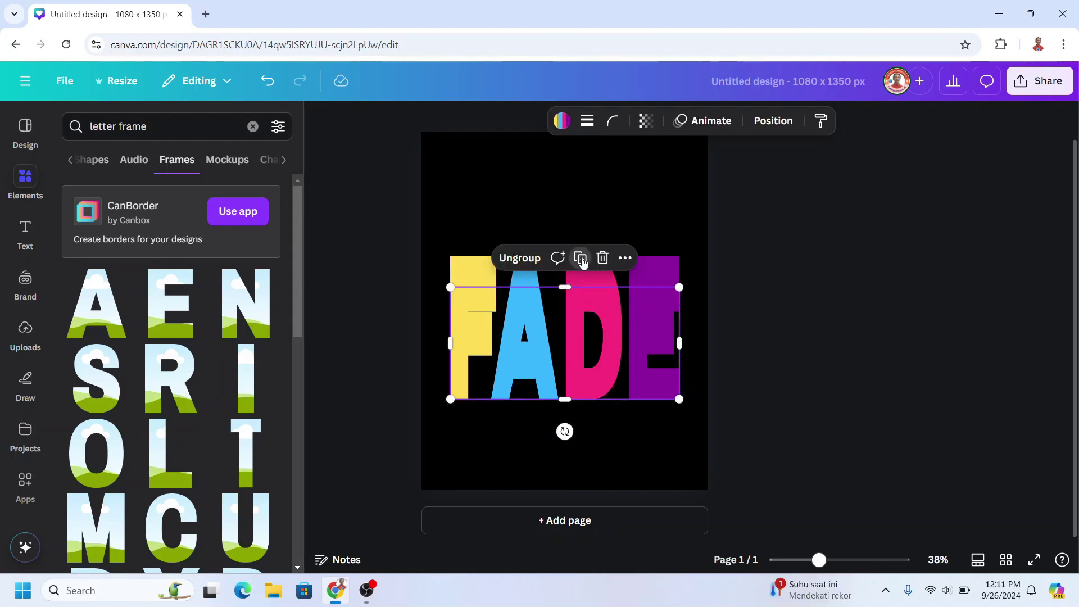
pyautogui.moveTo(585, 372); pyautogui.dragTo(583, 365)
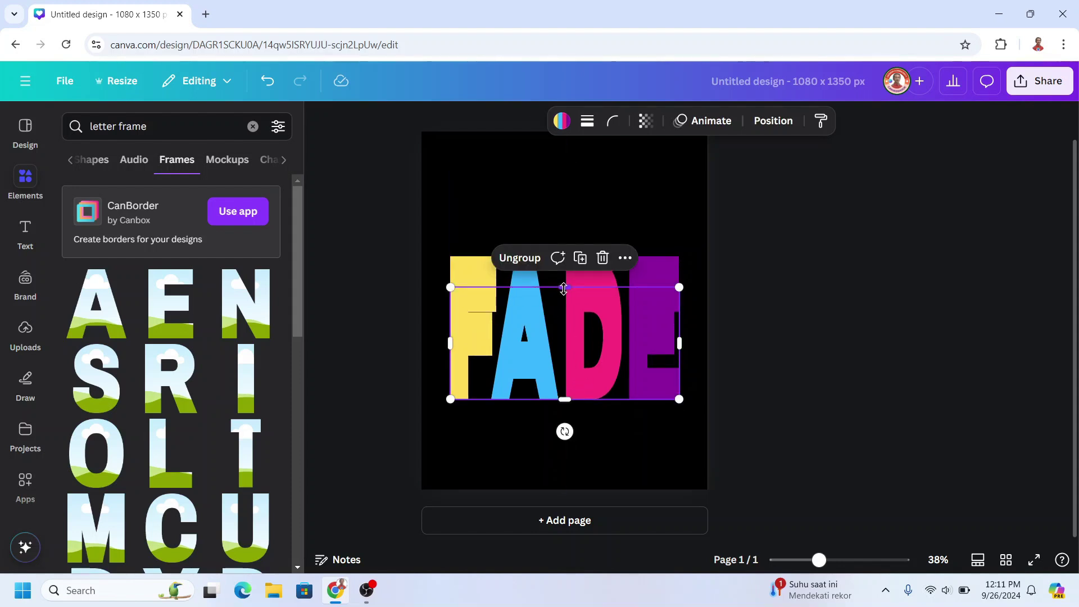
pyautogui.moveTo(563, 288); pyautogui.dragTo(563, 302)
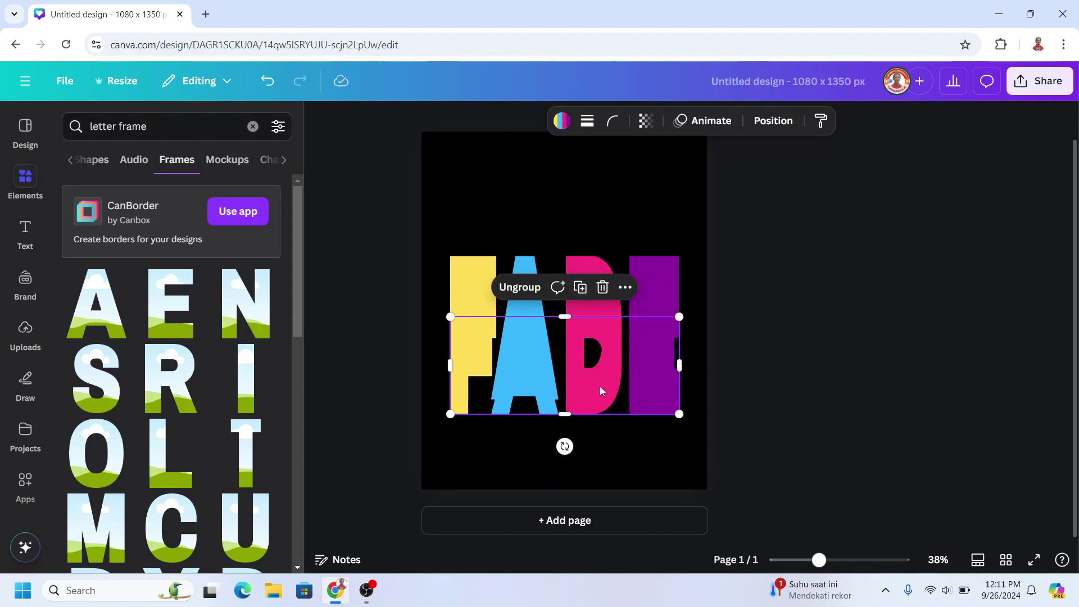
pyautogui.moveTo(599, 389); pyautogui.dragTo(596, 369)
pyautogui.moveTo(566, 303); pyautogui.dragTo(567, 318)
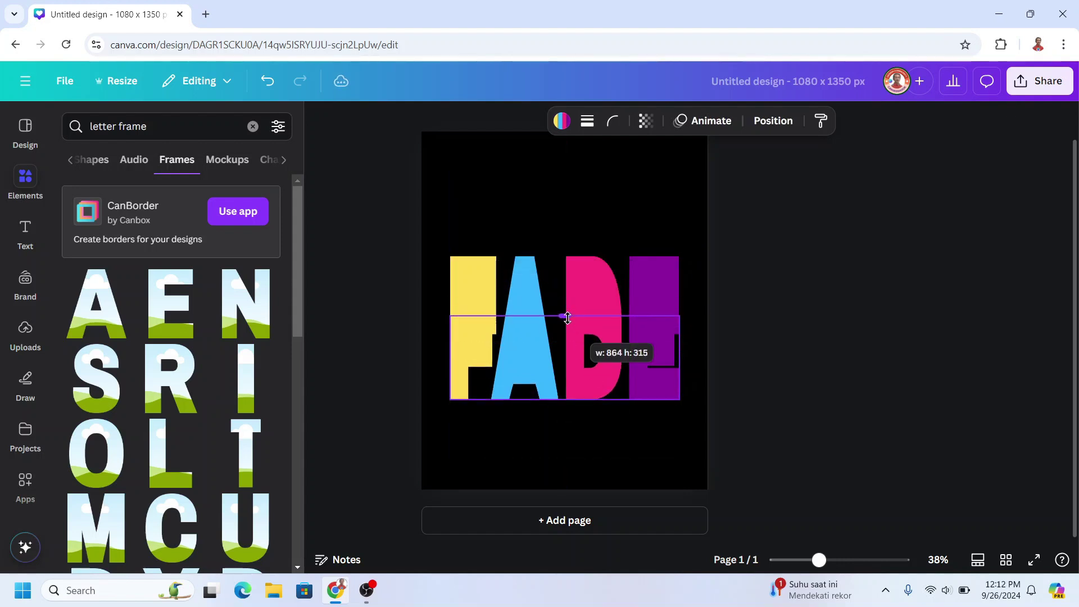
pyautogui.moveTo(568, 318); pyautogui.dragTo(568, 321)
pyautogui.click(764, 279)
# Using the Layers list, set transparency 18 on the lowest FADE copy and 24 on the next.
pyautogui.click(679, 225)
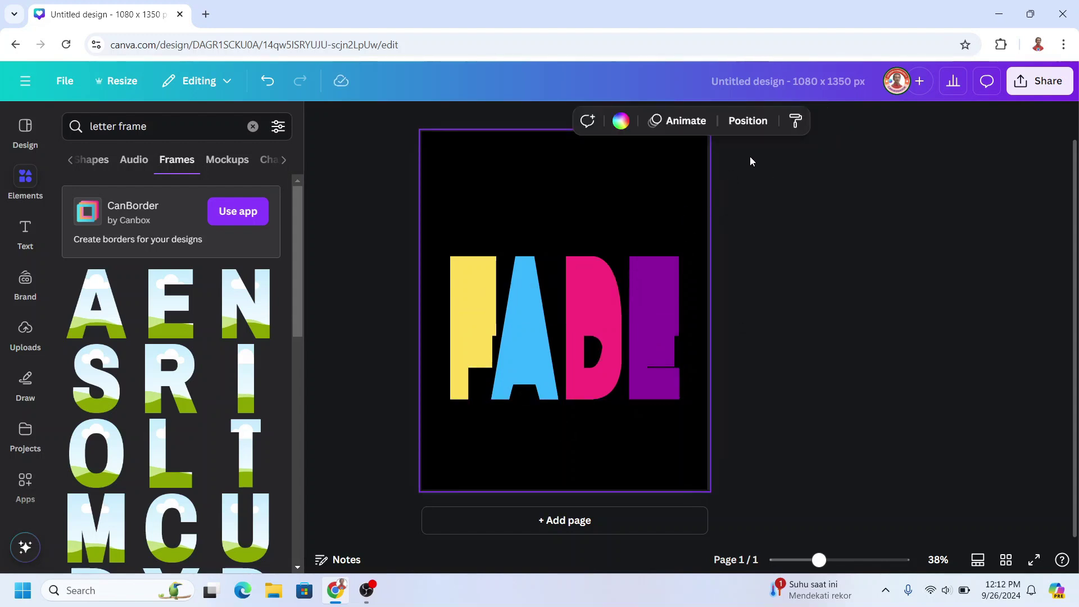
pyautogui.click(772, 121)
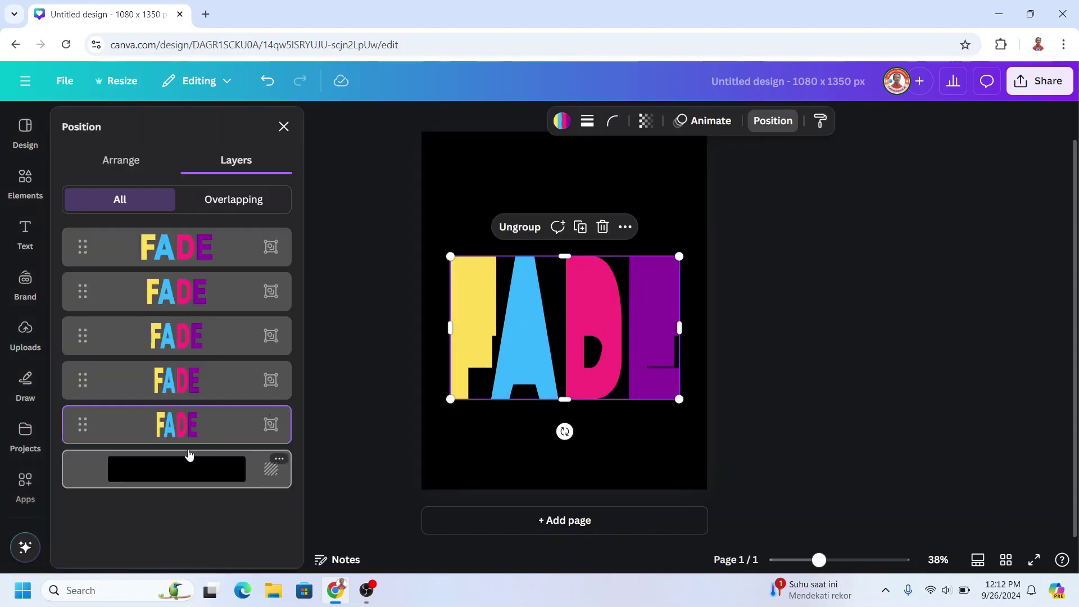
pyautogui.click(645, 120)
pyautogui.doubleClick(720, 178)
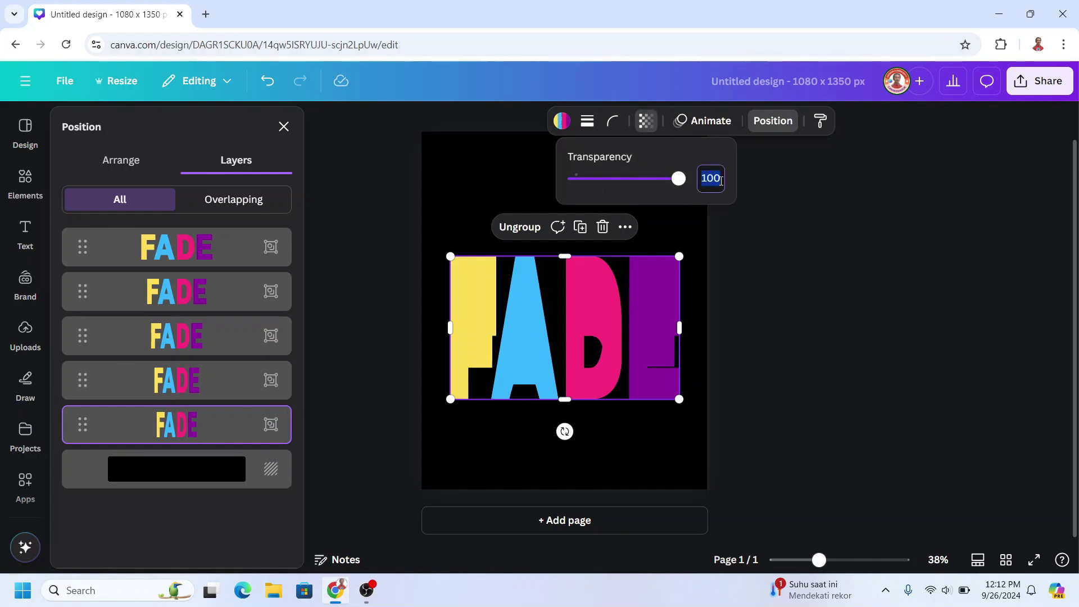
pyautogui.press('Return')
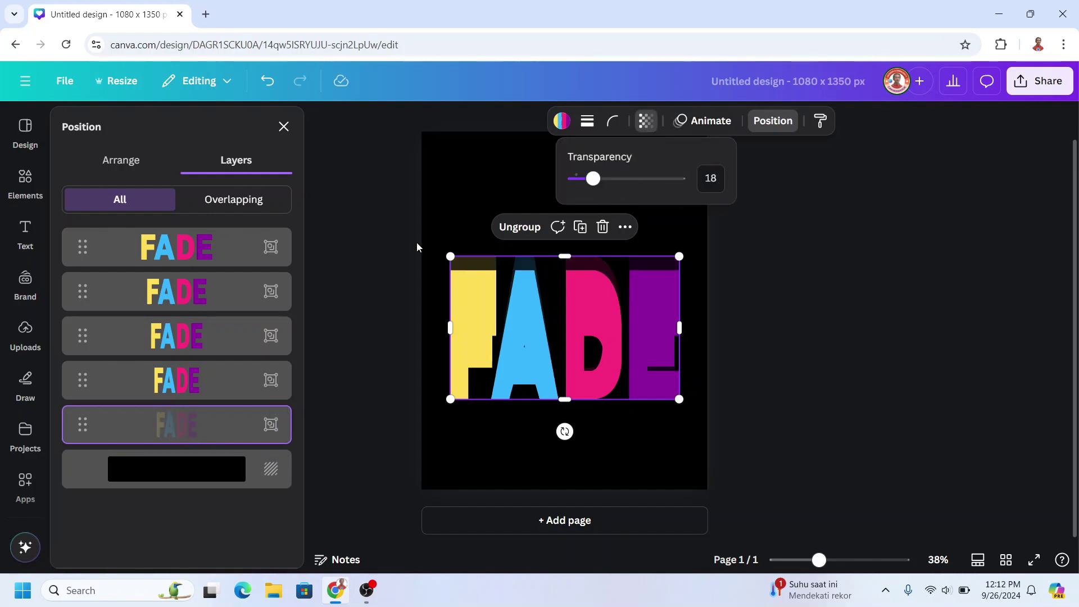
pyautogui.click(224, 381)
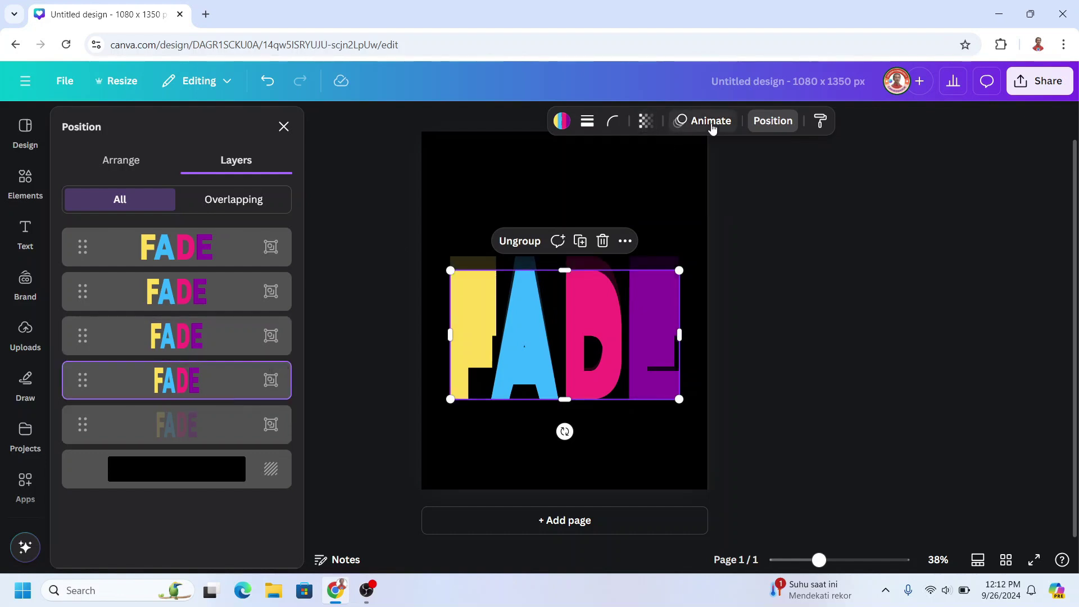
pyautogui.click(646, 120)
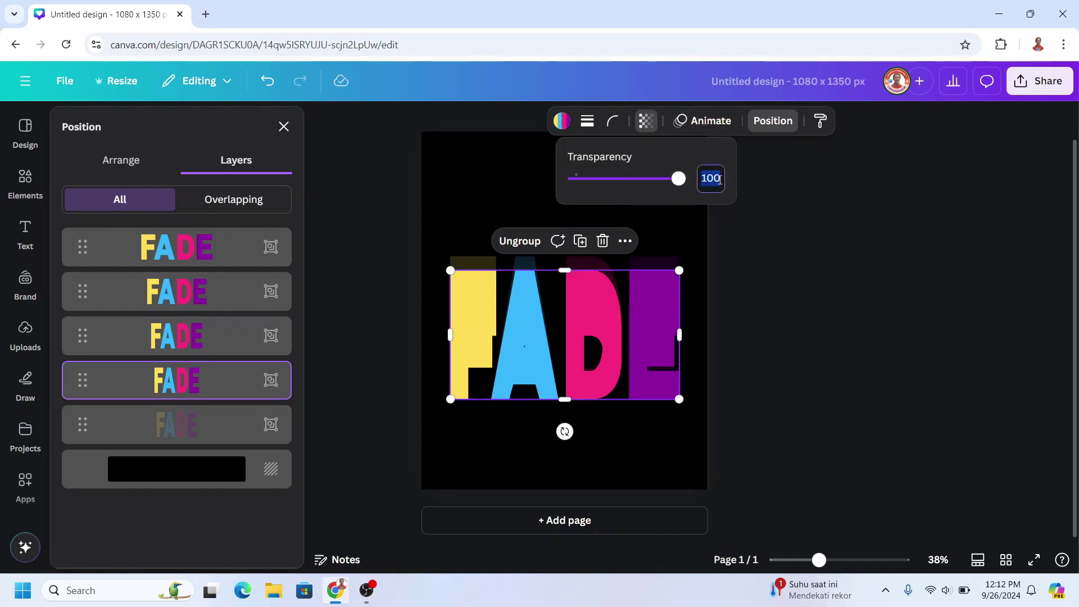
pyautogui.press('Return')
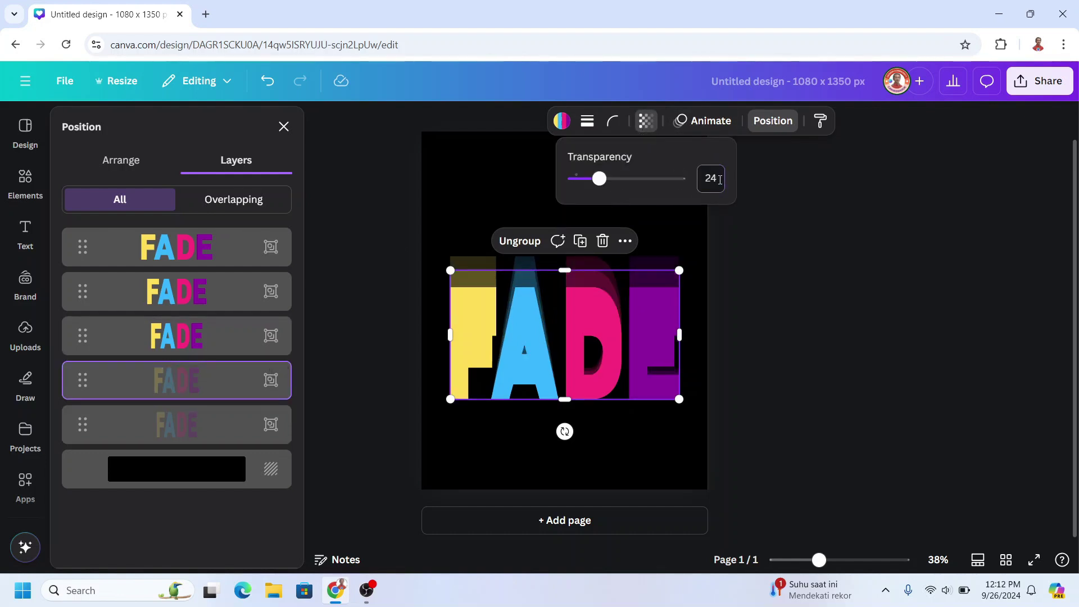
# Set transparency 36 and 42 on the remaining two FADE copies.
pyautogui.click(219, 340)
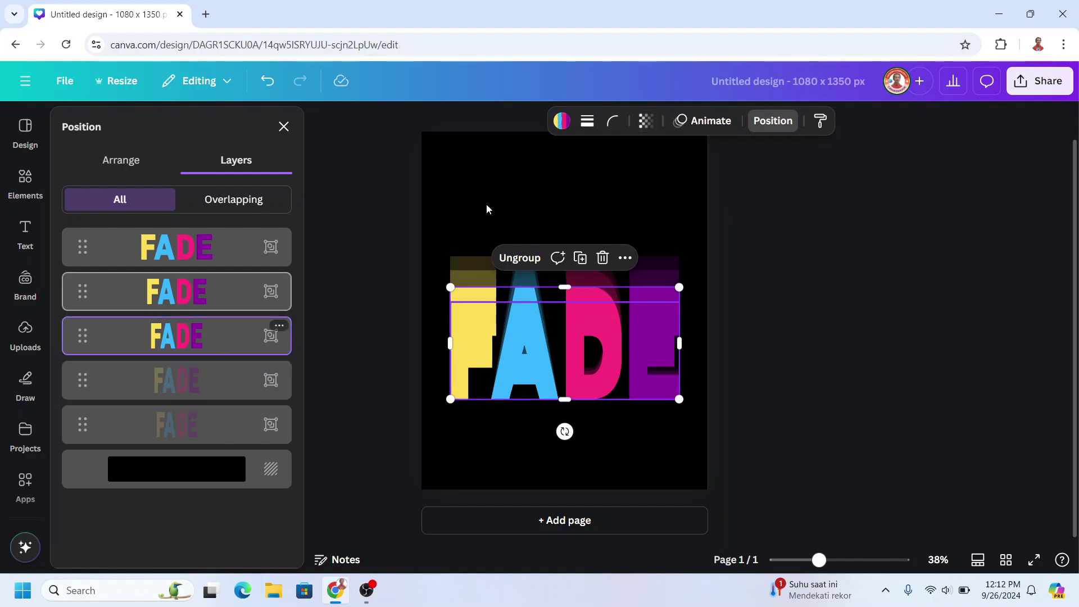
pyautogui.click(646, 120)
pyautogui.write('36')
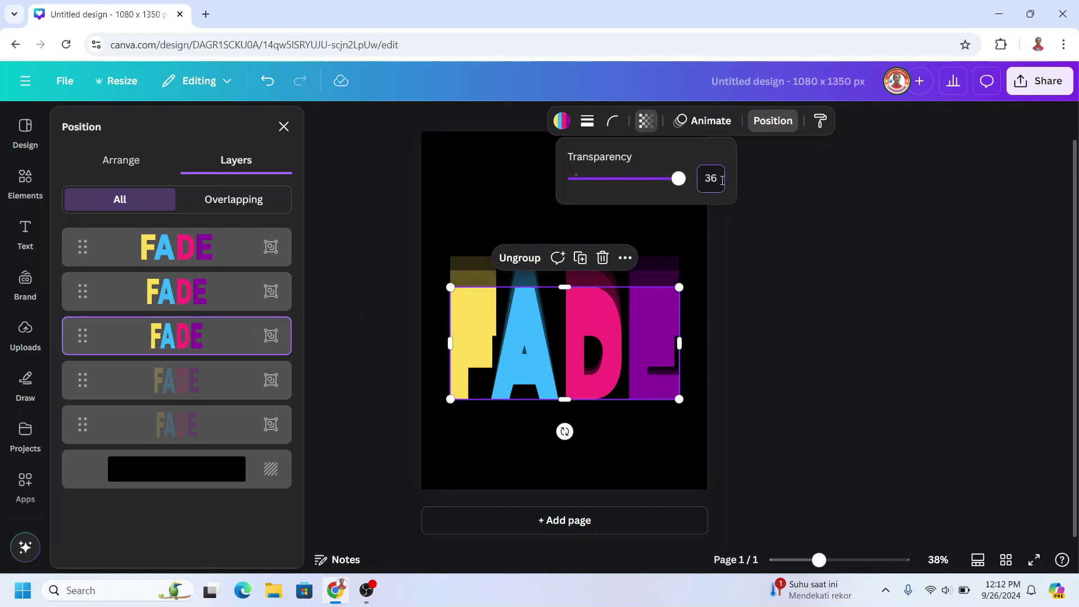
pyautogui.press('Return')
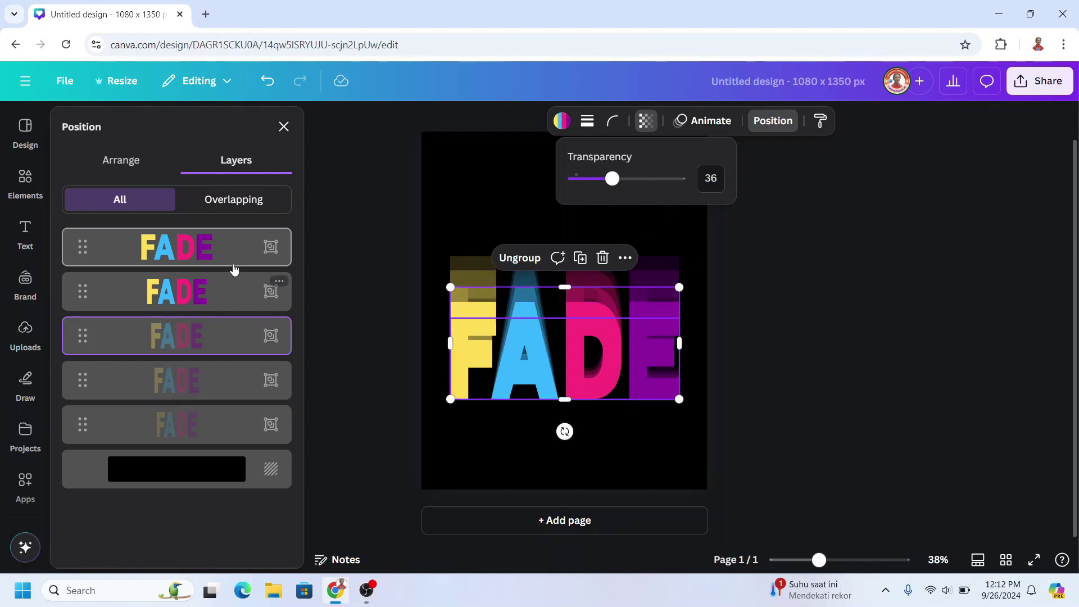
pyautogui.click(214, 295)
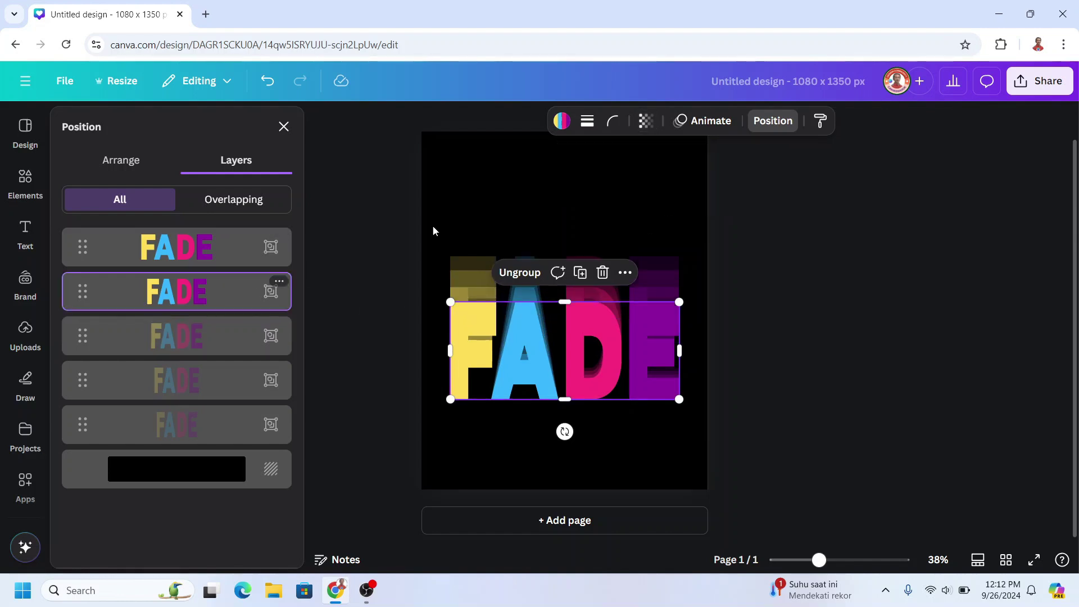
pyautogui.click(645, 125)
pyautogui.write('42')
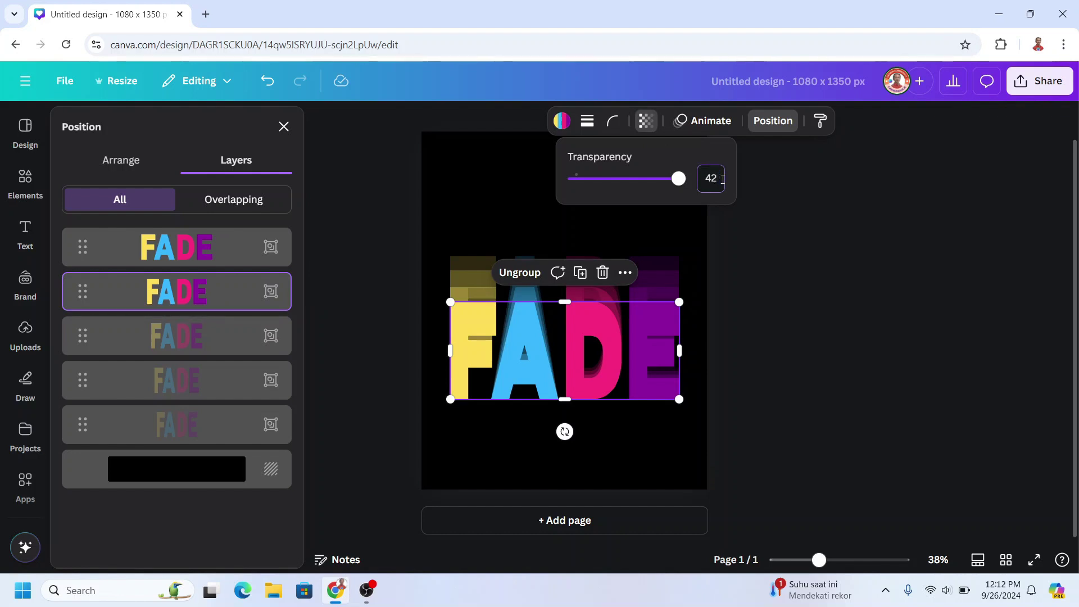
pyautogui.press('Return')
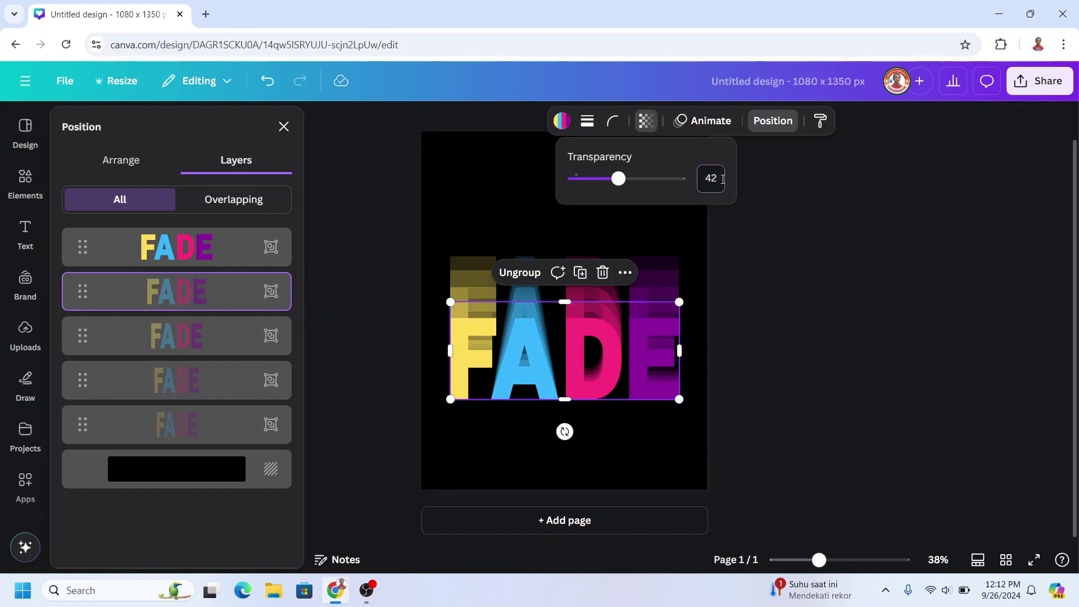
pyautogui.click(790, 307)
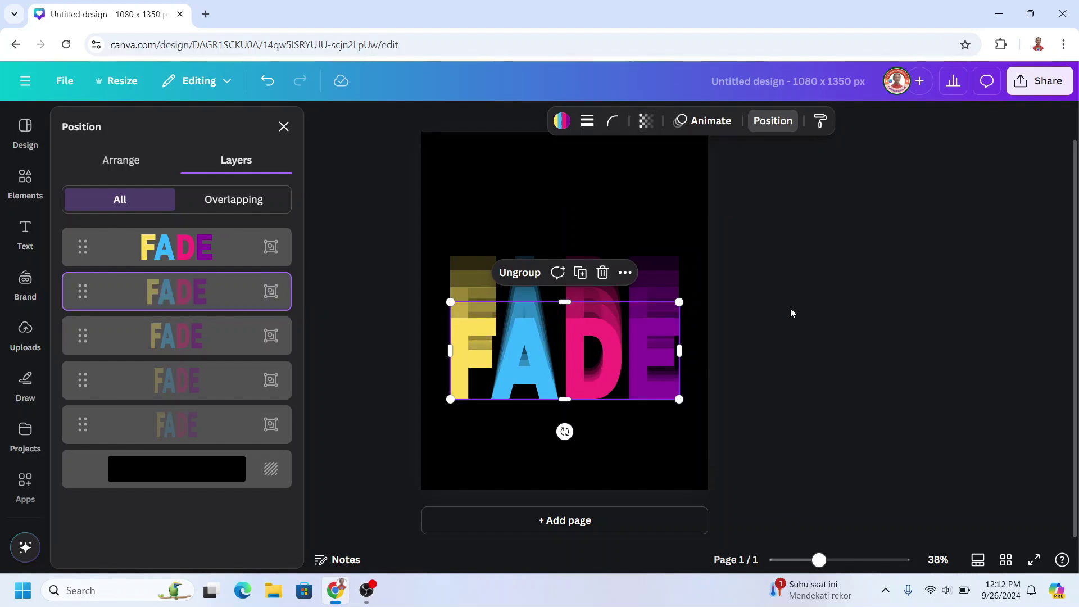
pyautogui.click(767, 298)
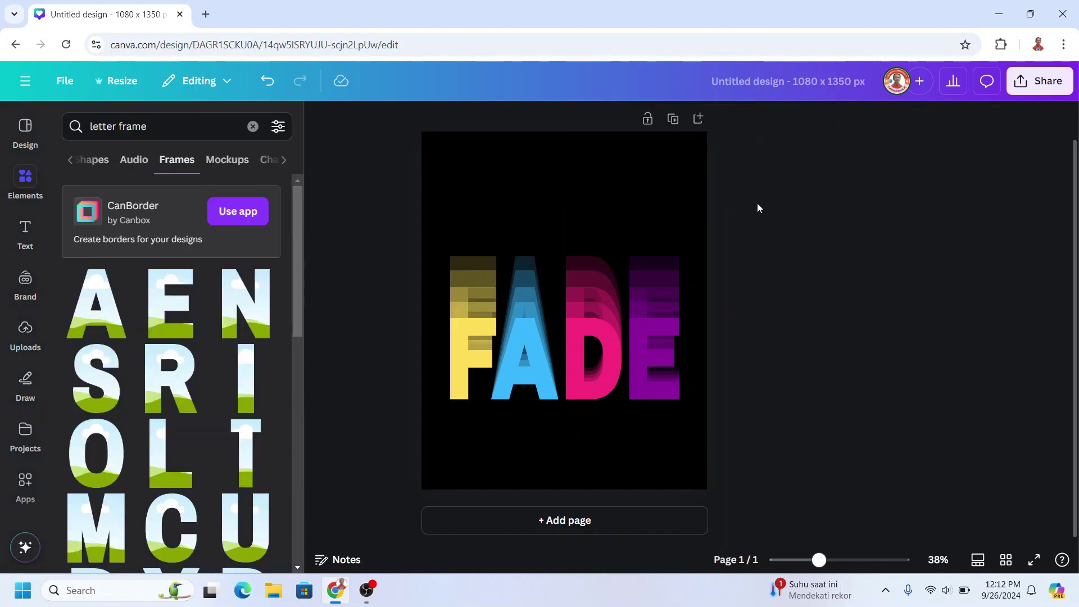
# Download the selected stacked FADE copies as a transparent-background PNG.
pyautogui.moveTo(757, 204); pyautogui.dragTo(432, 494)
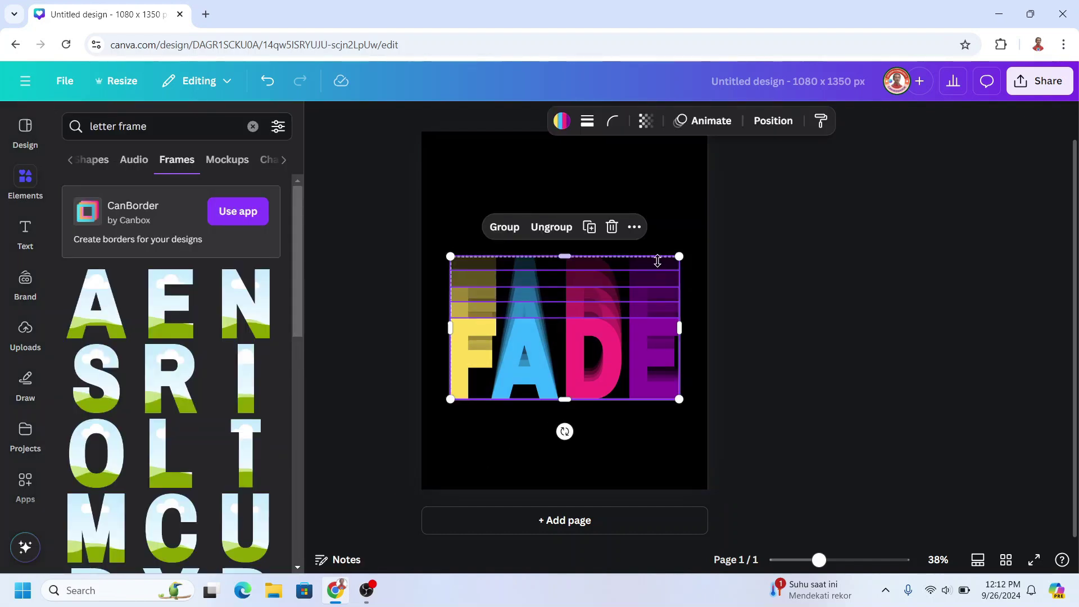
pyautogui.rightClick(644, 343)
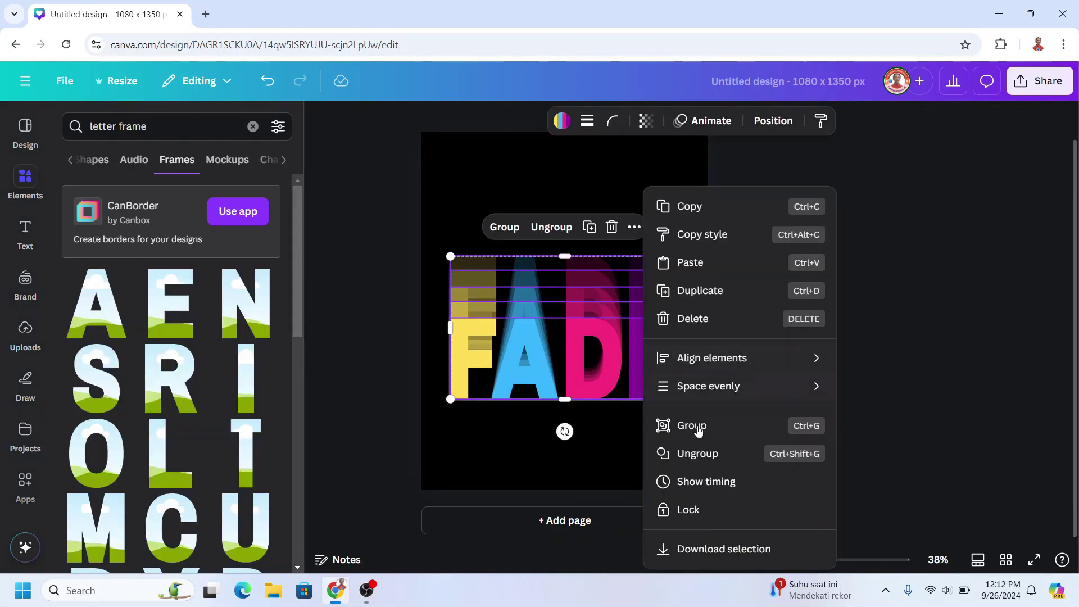
pyautogui.click(722, 549)
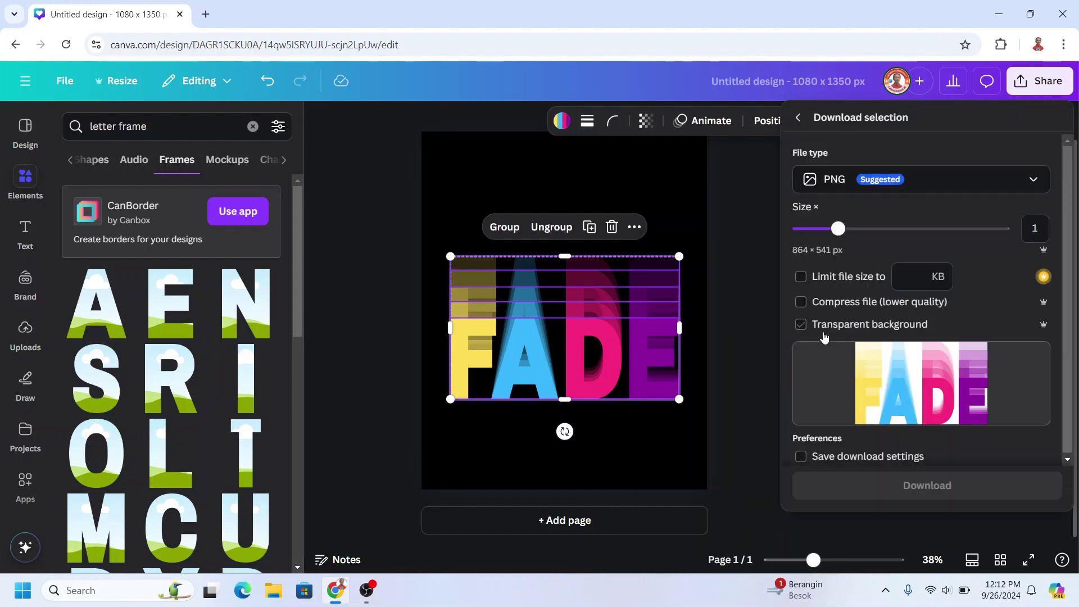
pyautogui.click(800, 324)
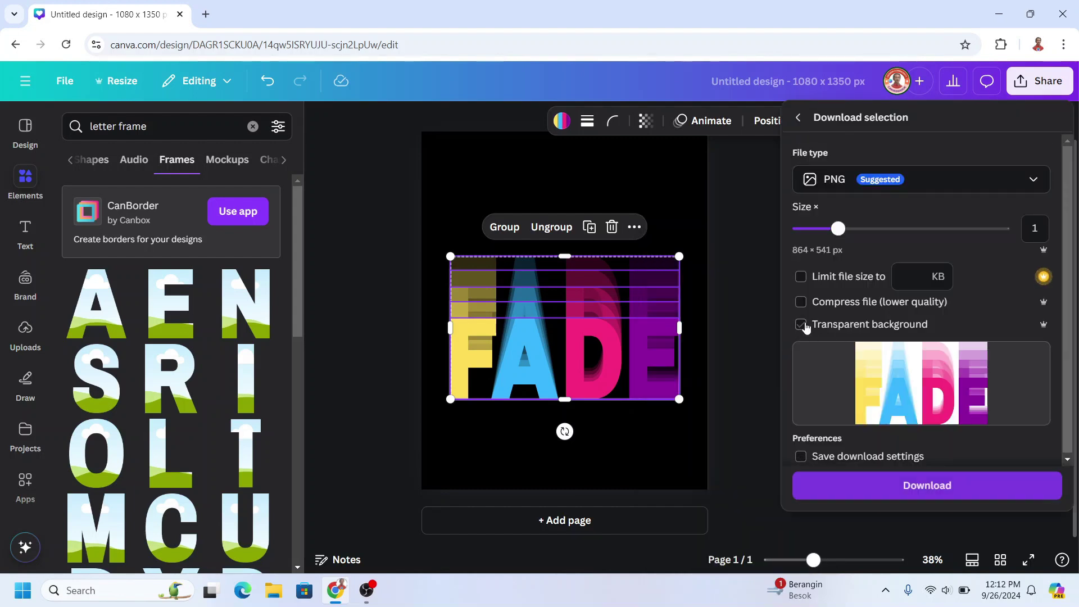
pyautogui.click(930, 494)
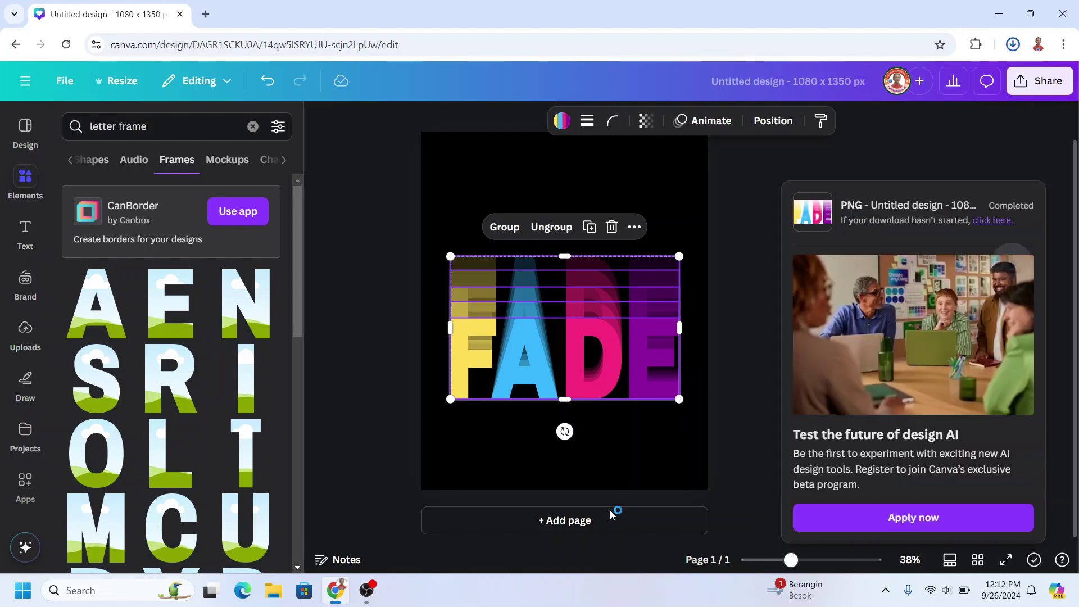
# Add a second page, drop the downloaded FADE PNG onto it and enlarge it across the page.
pyautogui.click(602, 526)
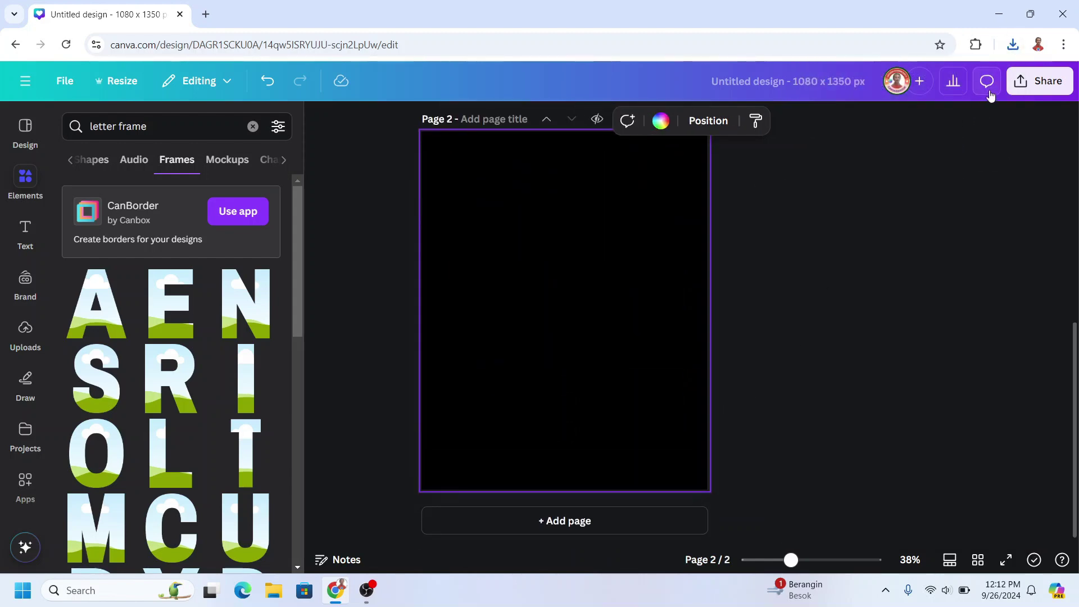
pyautogui.click(1013, 44)
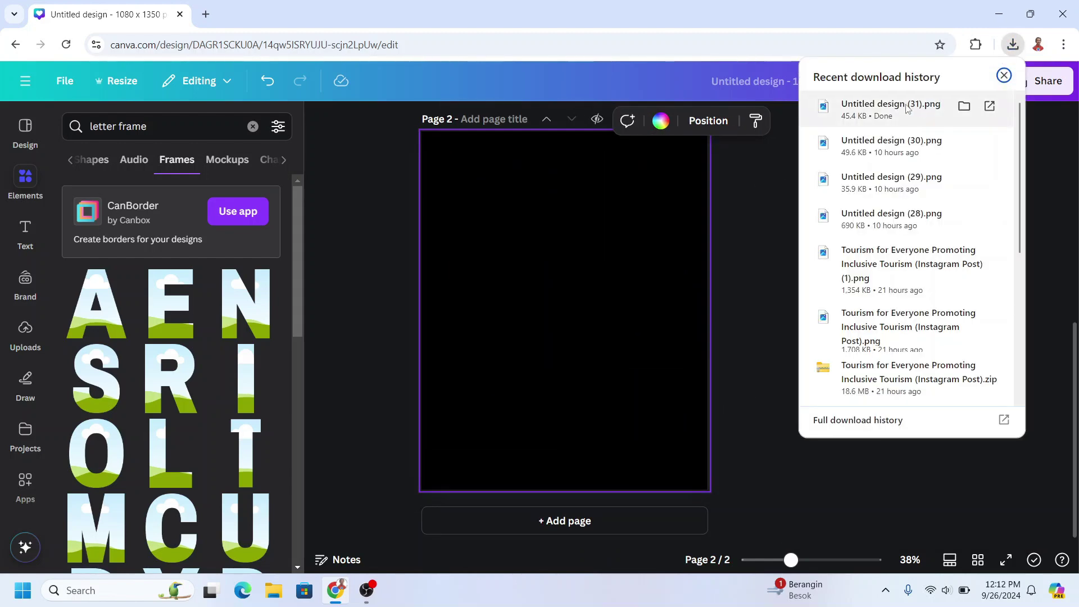
pyautogui.moveTo(890, 107); pyautogui.dragTo(508, 356)
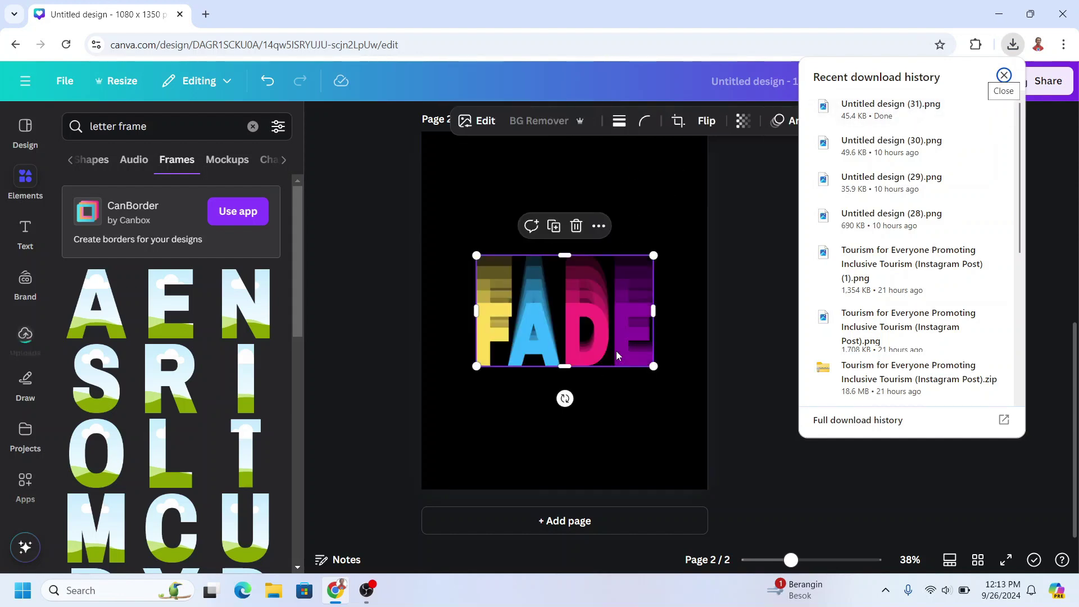
pyautogui.moveTo(477, 369); pyautogui.dragTo(437, 391)
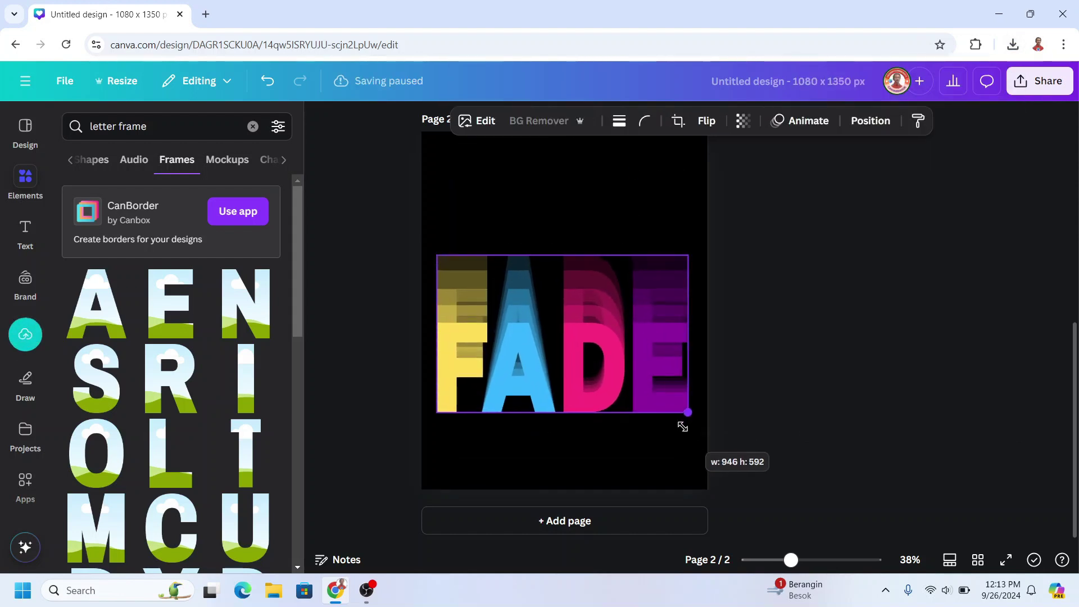
pyautogui.moveTo(654, 393); pyautogui.dragTo(688, 413)
pyautogui.click(753, 417)
pyautogui.click(660, 392)
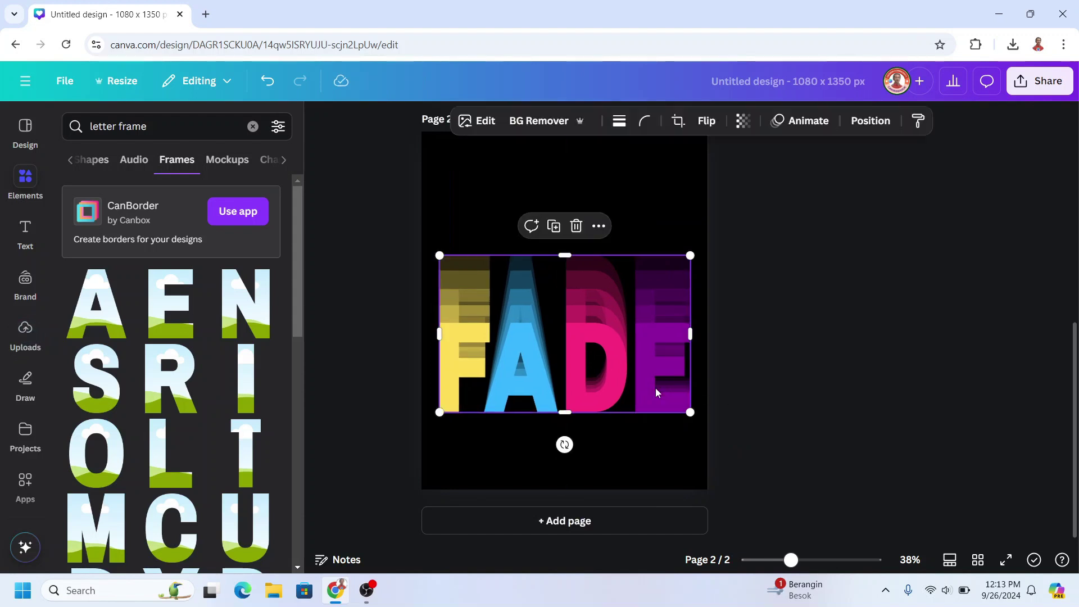
pyautogui.scroll(5, 607, 298)
# Copy the FADE letter group from page 1 and paste it onto page 2.
pyautogui.click(577, 276)
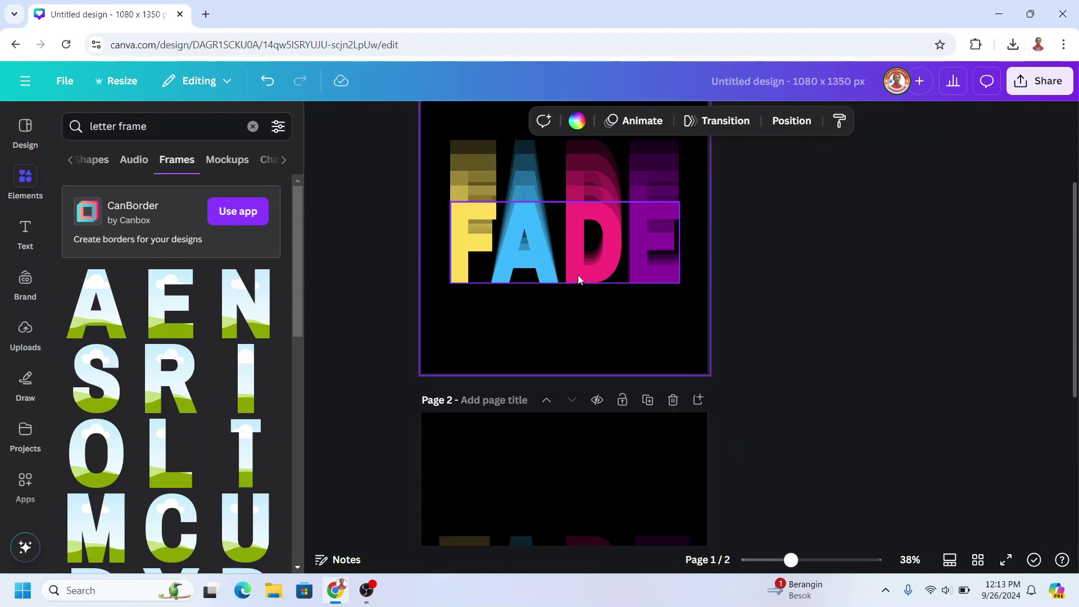
pyautogui.rightClick(577, 276)
pyautogui.click(624, 178)
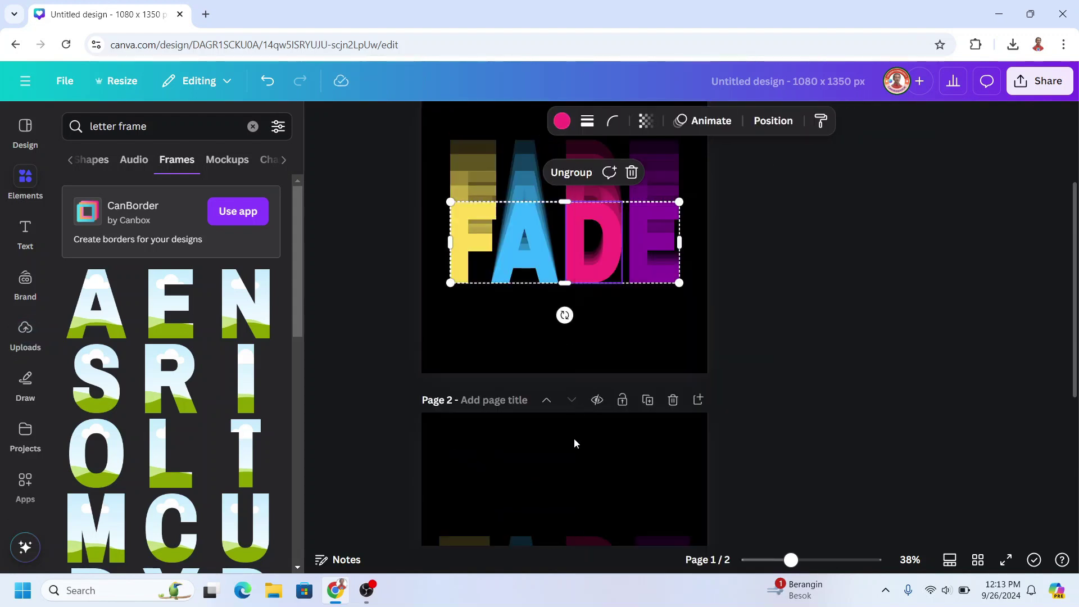
pyautogui.scroll(-3, 574, 437)
pyautogui.rightClick(648, 291)
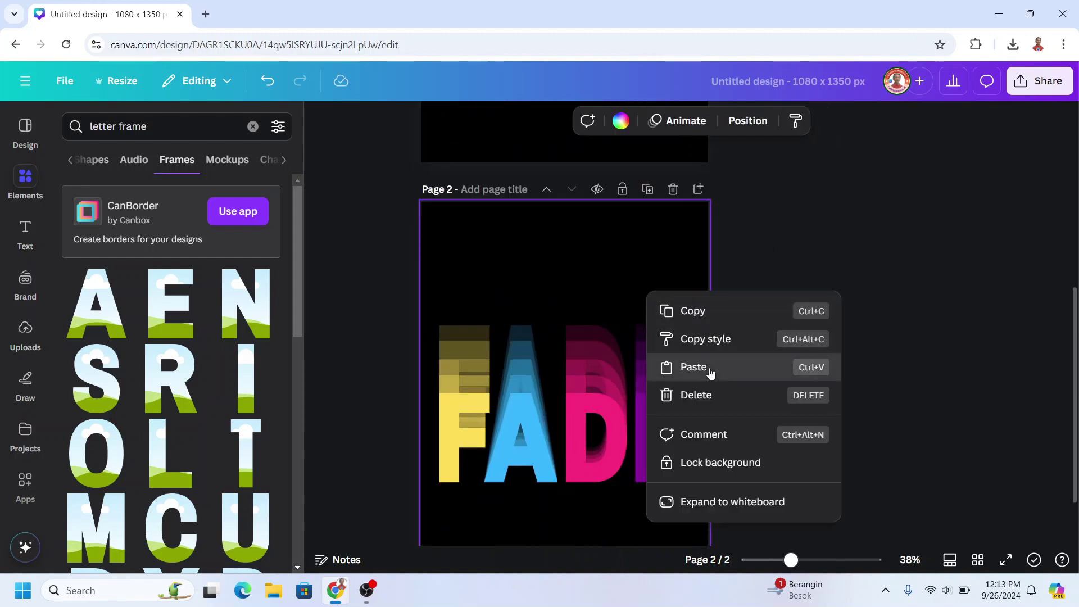
pyautogui.click(709, 367)
# Move and resize the pasted letters to line up over the image's solid letters.
pyautogui.moveTo(622, 424); pyautogui.dragTo(614, 439)
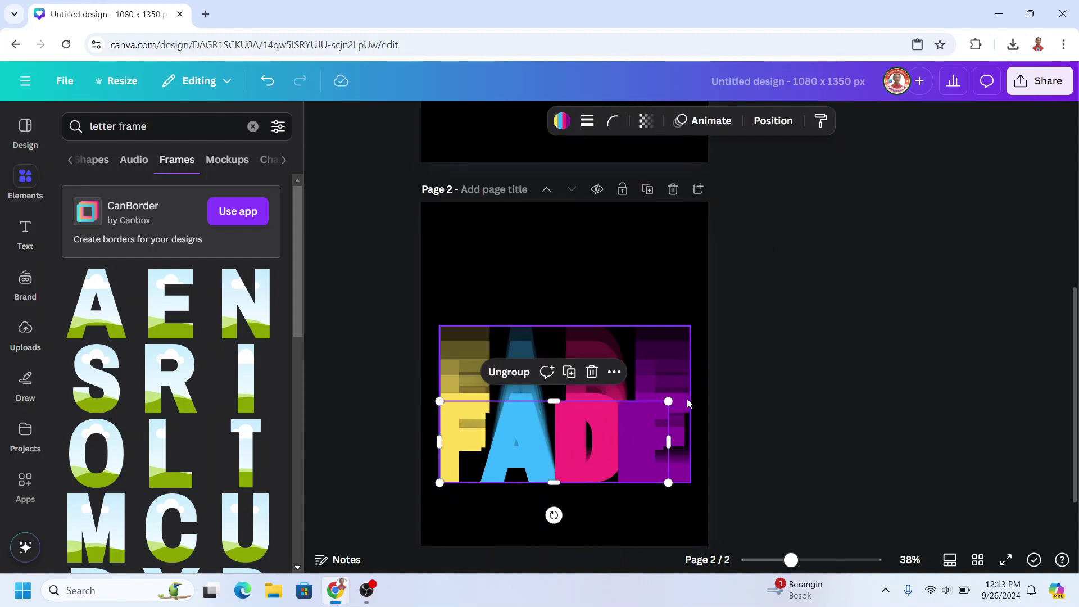
pyautogui.moveTo(669, 401); pyautogui.dragTo(691, 401)
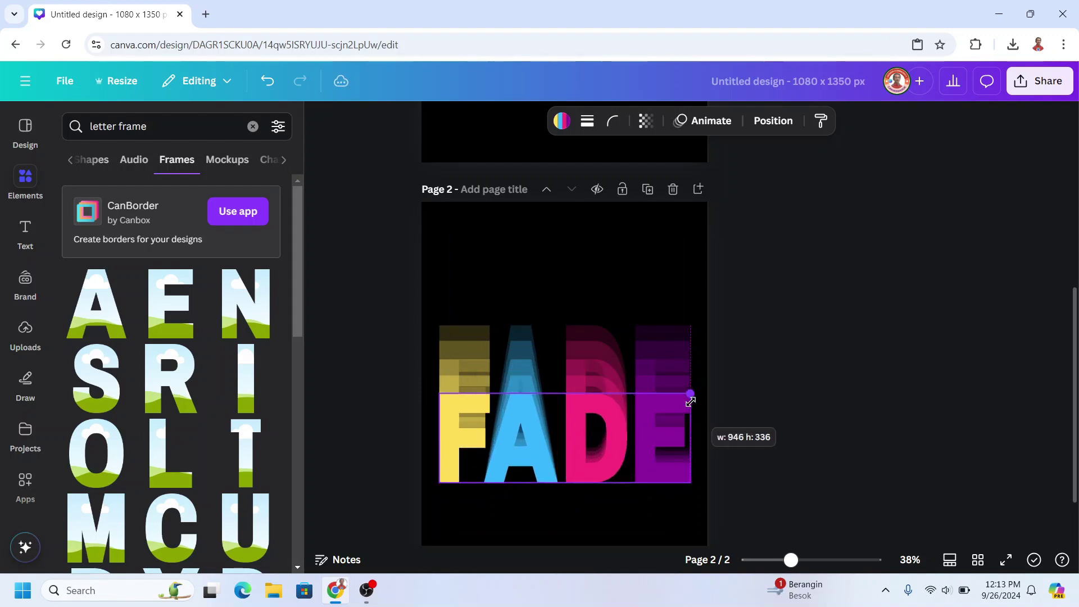
pyautogui.moveTo(565, 394); pyautogui.dragTo(571, 397)
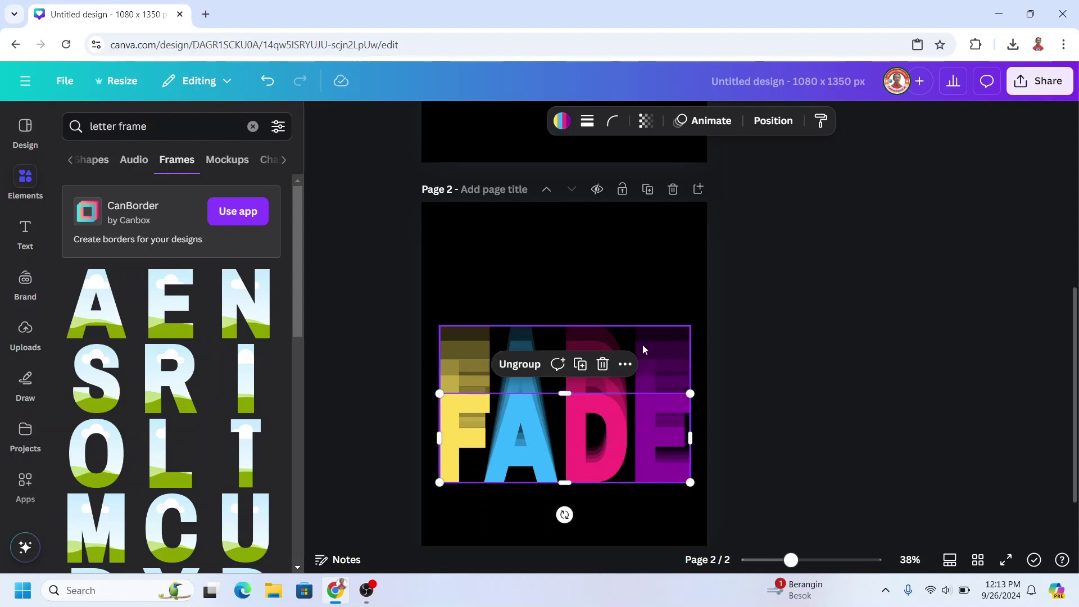
# Outline the copied FADE letters with a solid weight-4 white border.
pyautogui.click(587, 120)
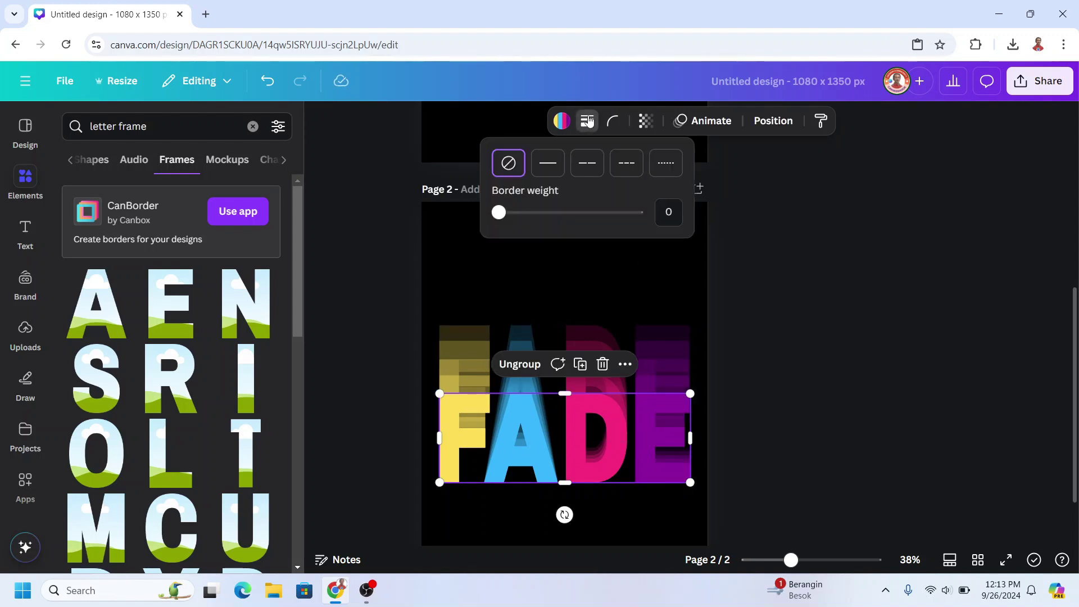
pyautogui.click(549, 164)
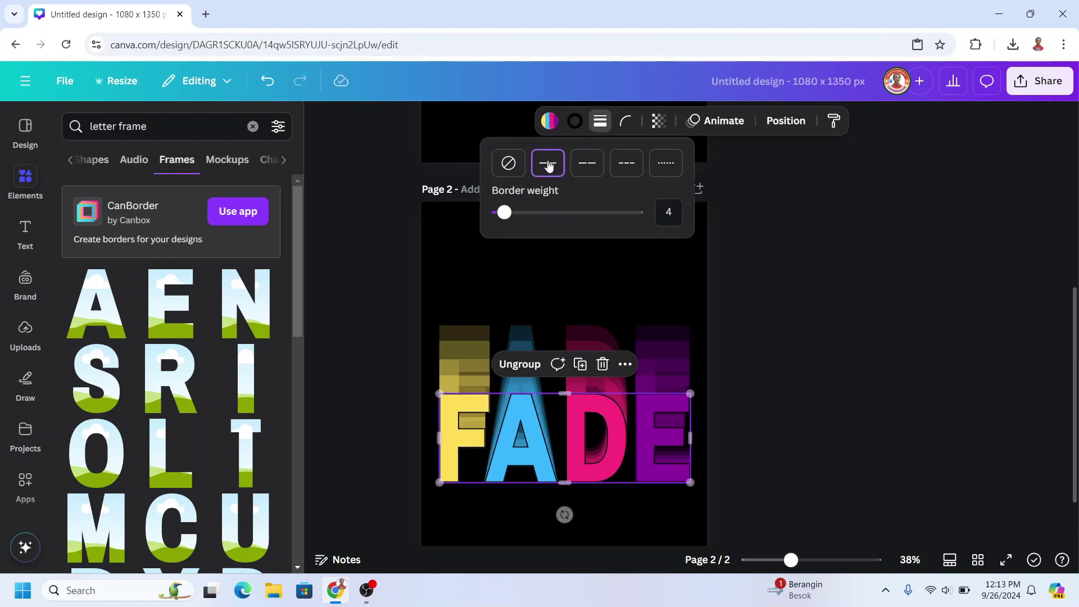
pyautogui.click(574, 122)
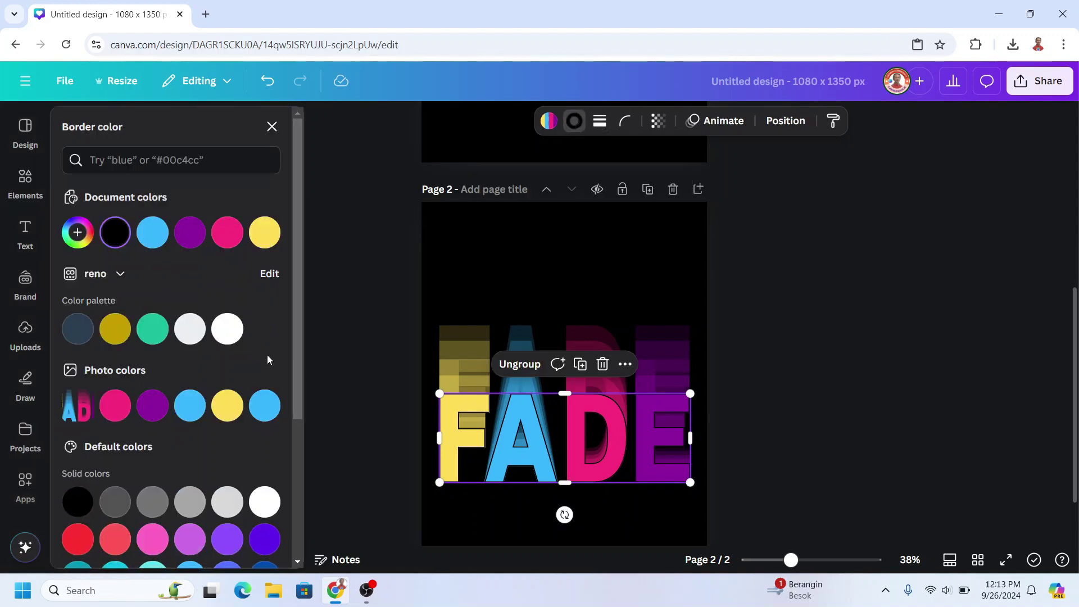
pyautogui.click(227, 336)
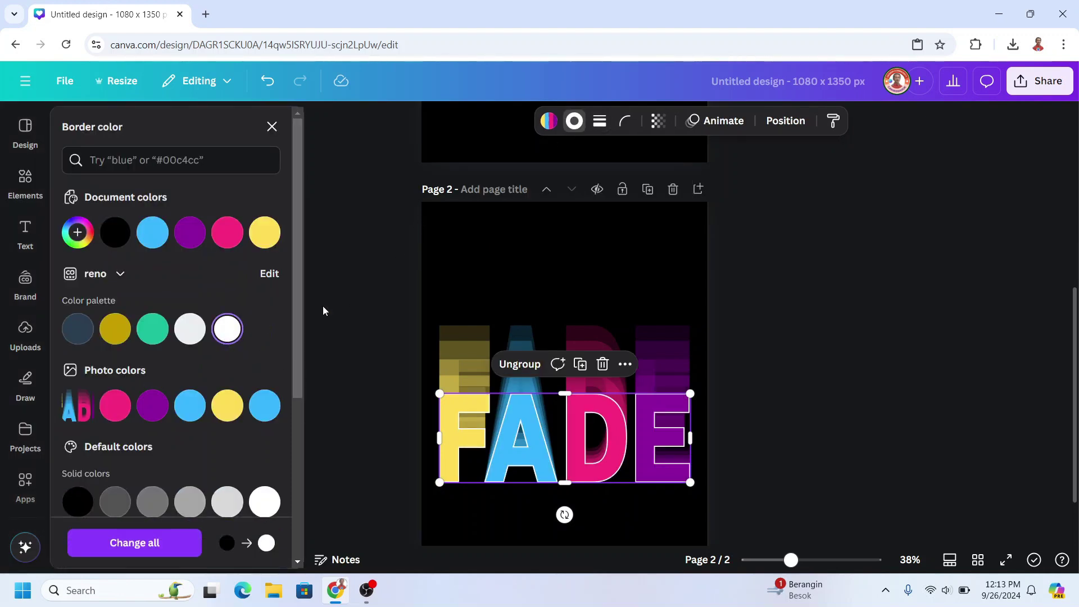
pyautogui.click(575, 123)
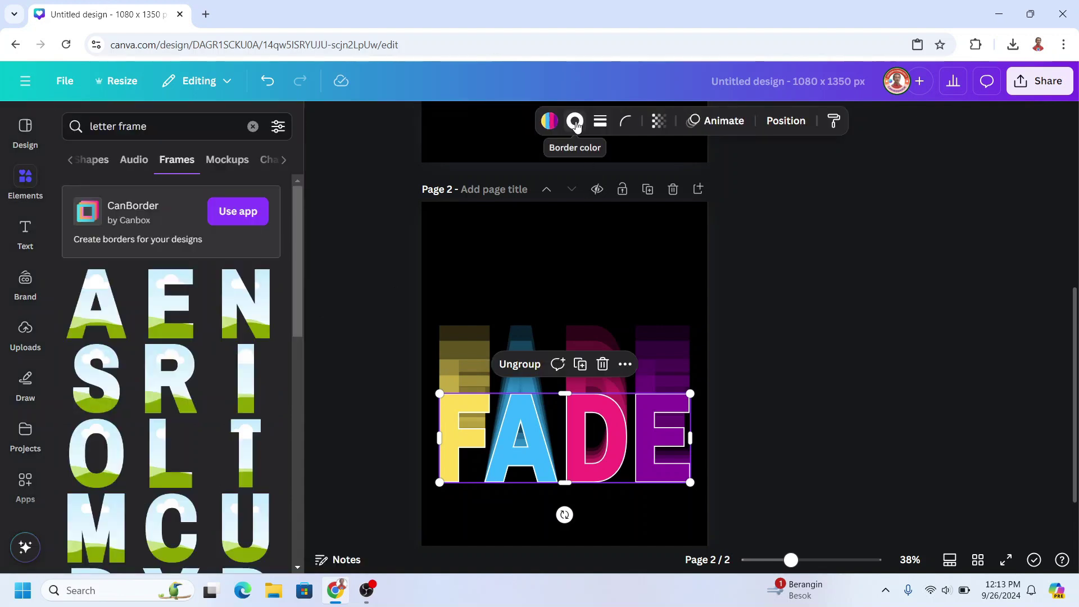
pyautogui.click(574, 124)
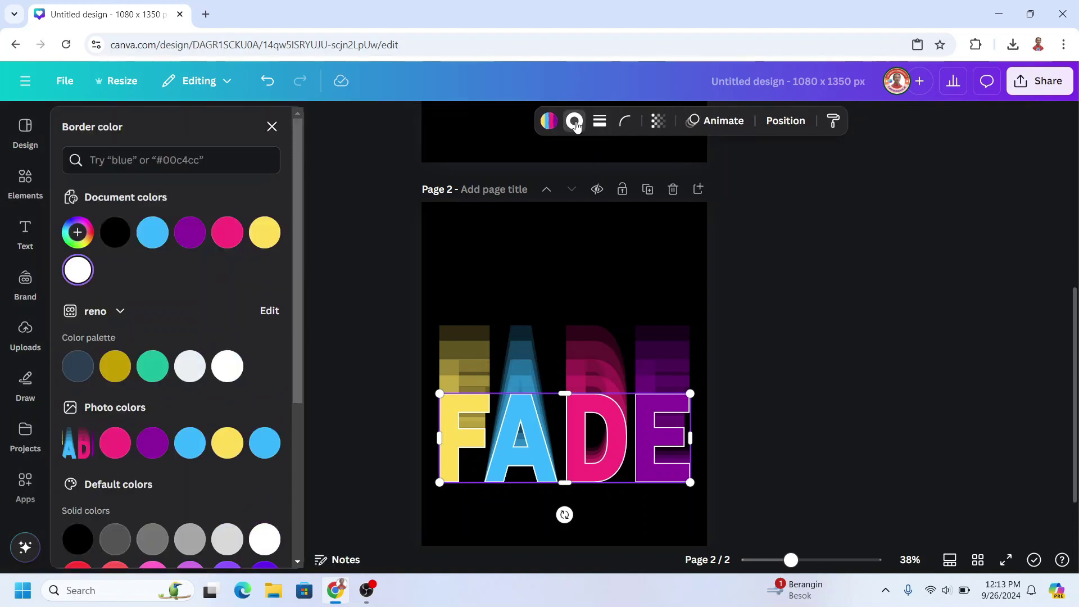
# Switch the letter border colour to a 180° linear gradient.
pyautogui.click(78, 270)
pyautogui.click(223, 281)
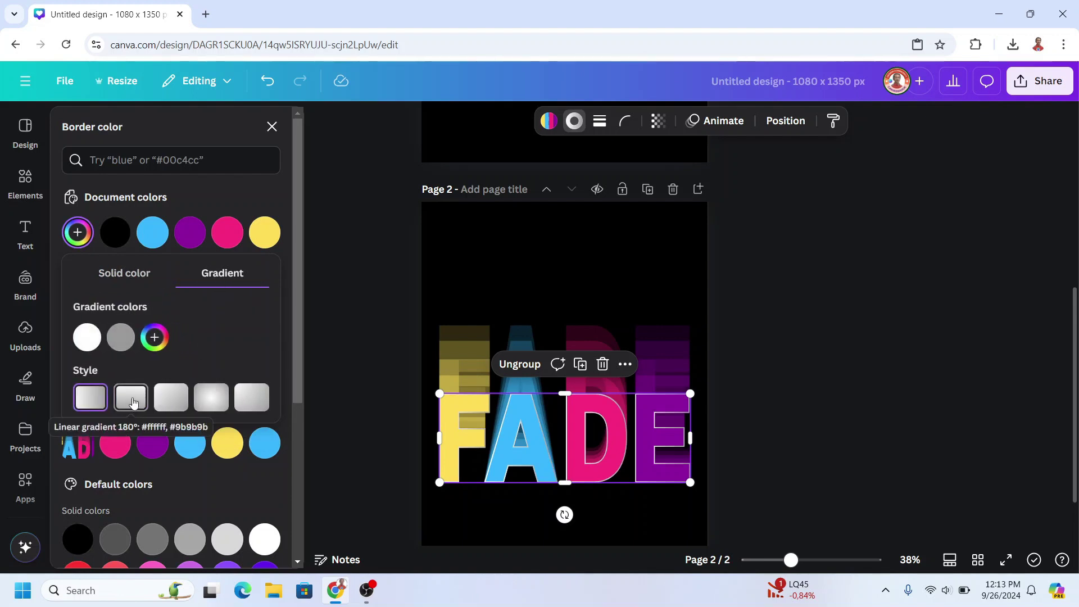
pyautogui.click(133, 401)
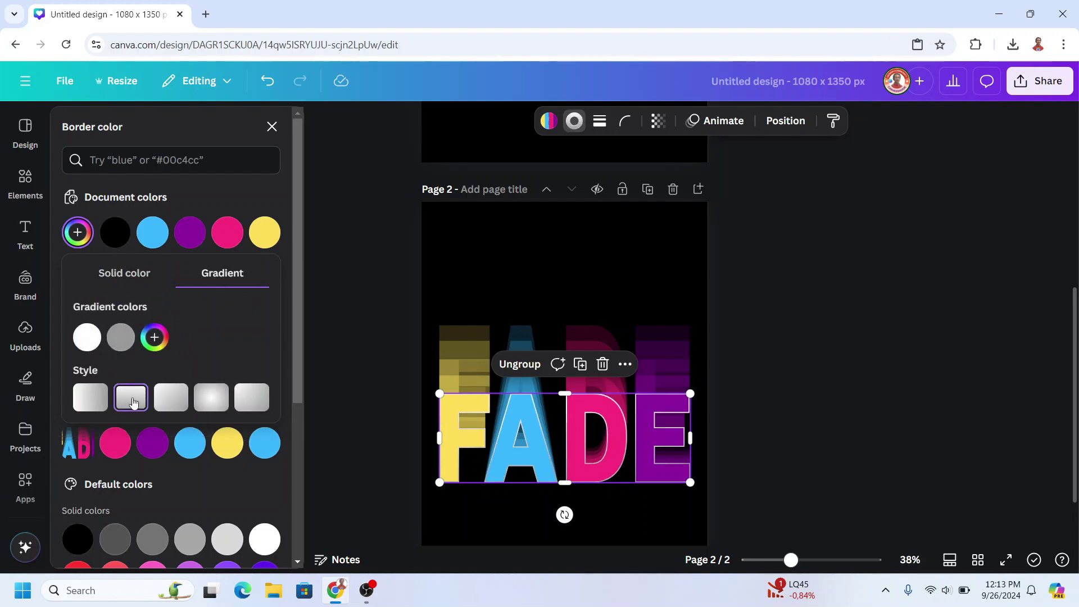
pyautogui.click(120, 338)
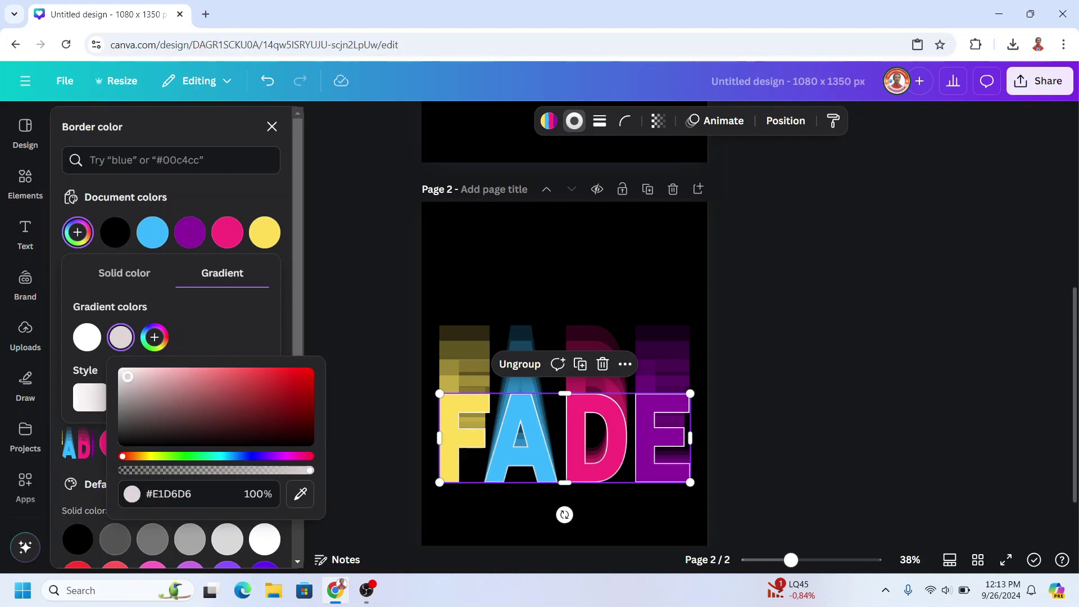
# Set the gradient stops to white and transparent, with the transparent stop at the start.
pyautogui.moveTo(122, 398); pyautogui.dragTo(120, 370)
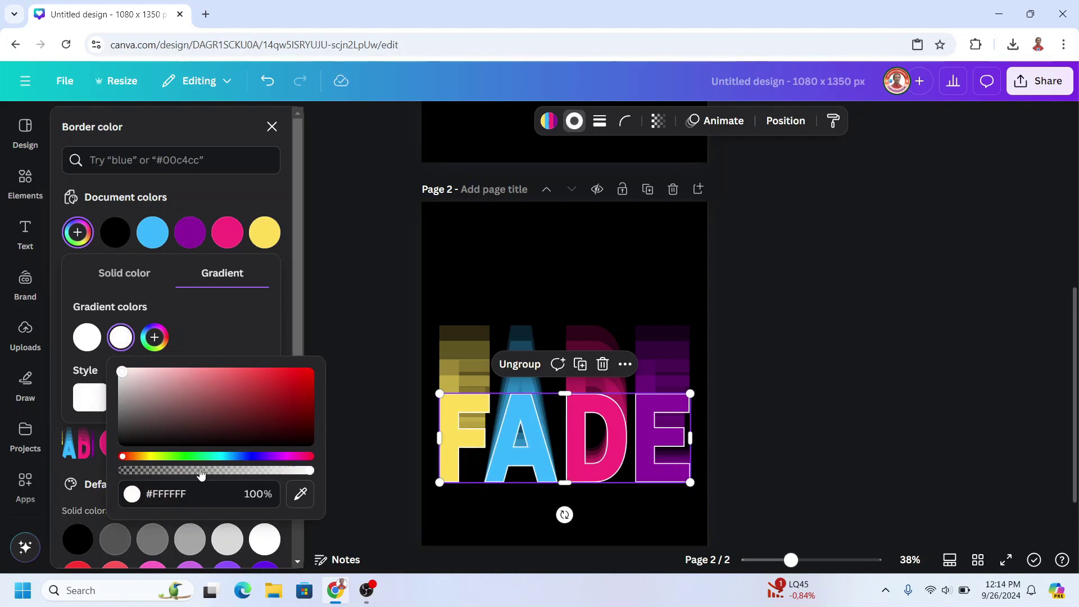
pyautogui.moveTo(202, 474); pyautogui.dragTo(185, 469)
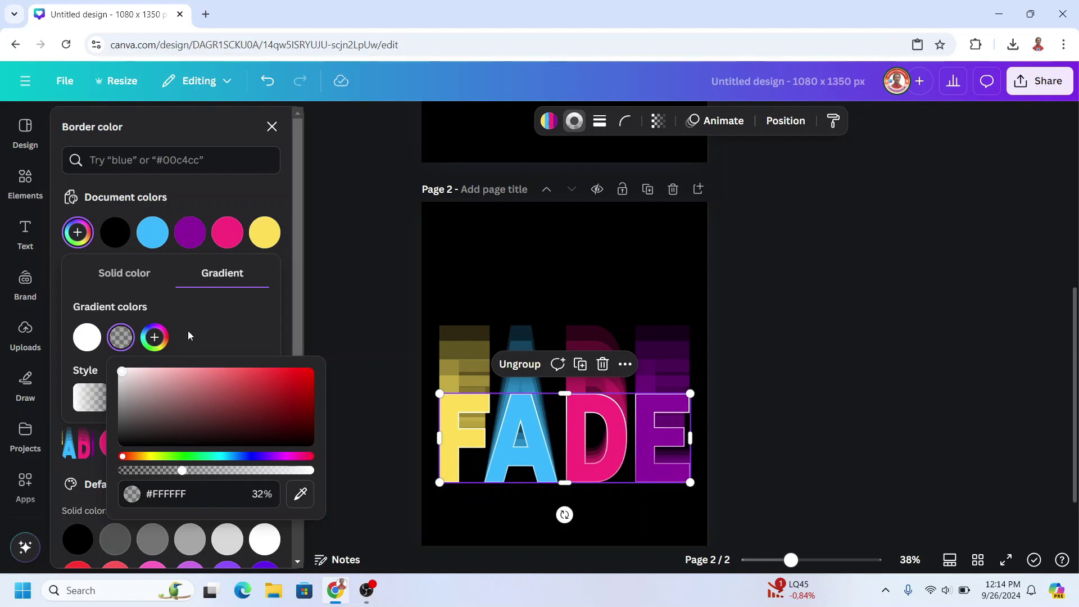
pyautogui.moveTo(121, 337); pyautogui.dragTo(87, 338)
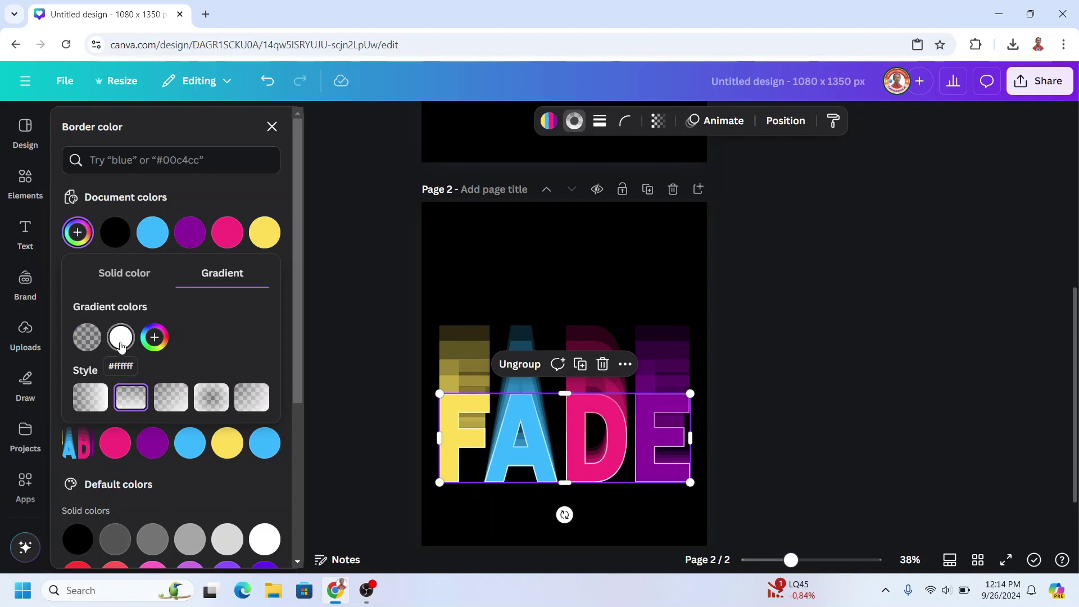
# Apply a whole-image Blur of intensity 50 to the FADE trail image.
pyautogui.press('Escape')
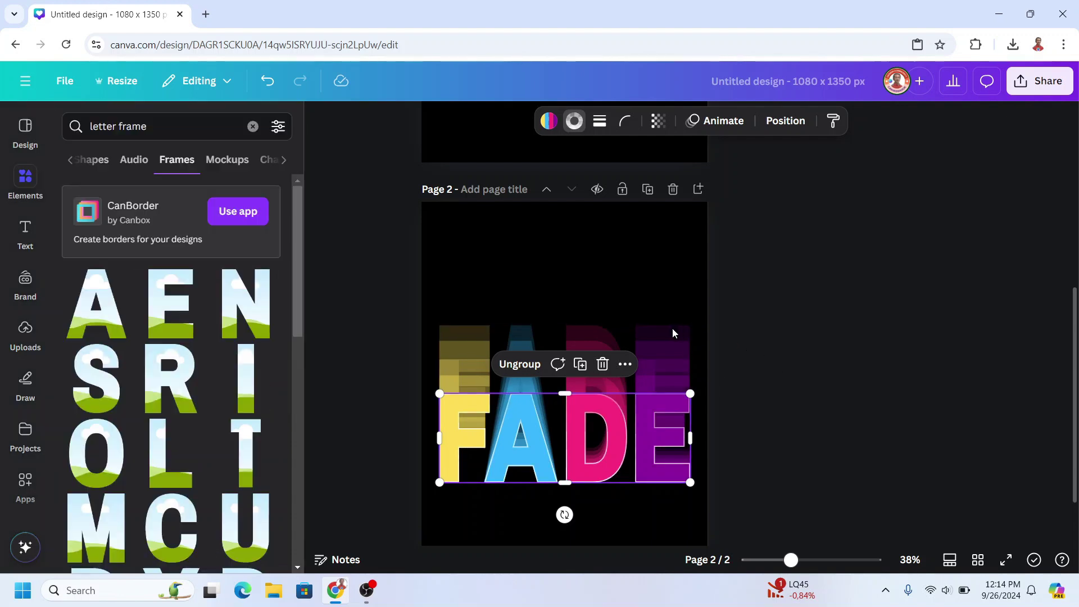
pyautogui.click(672, 328)
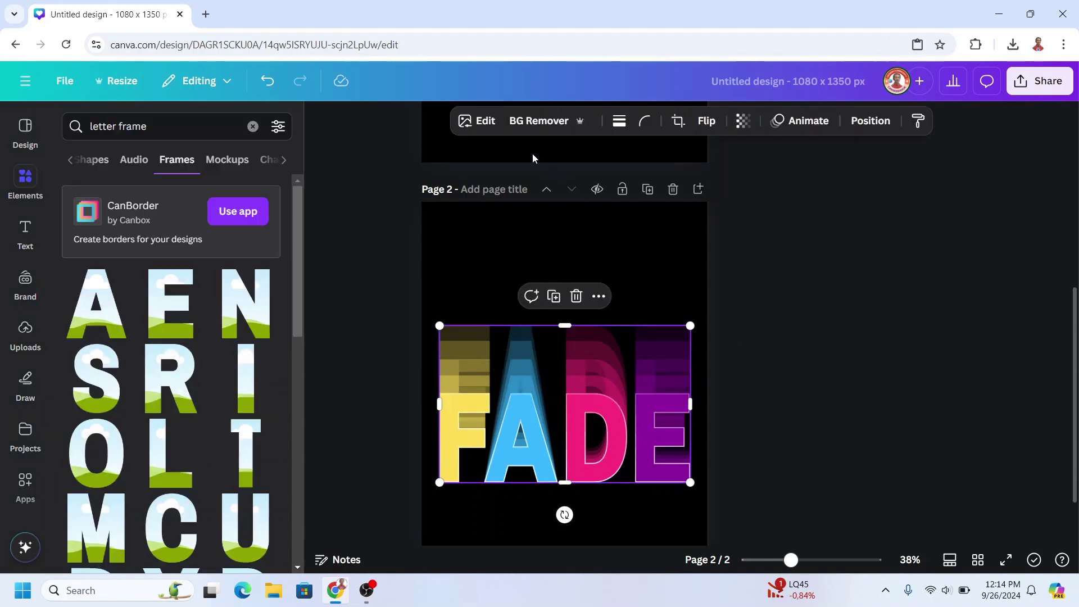
pyautogui.click(478, 121)
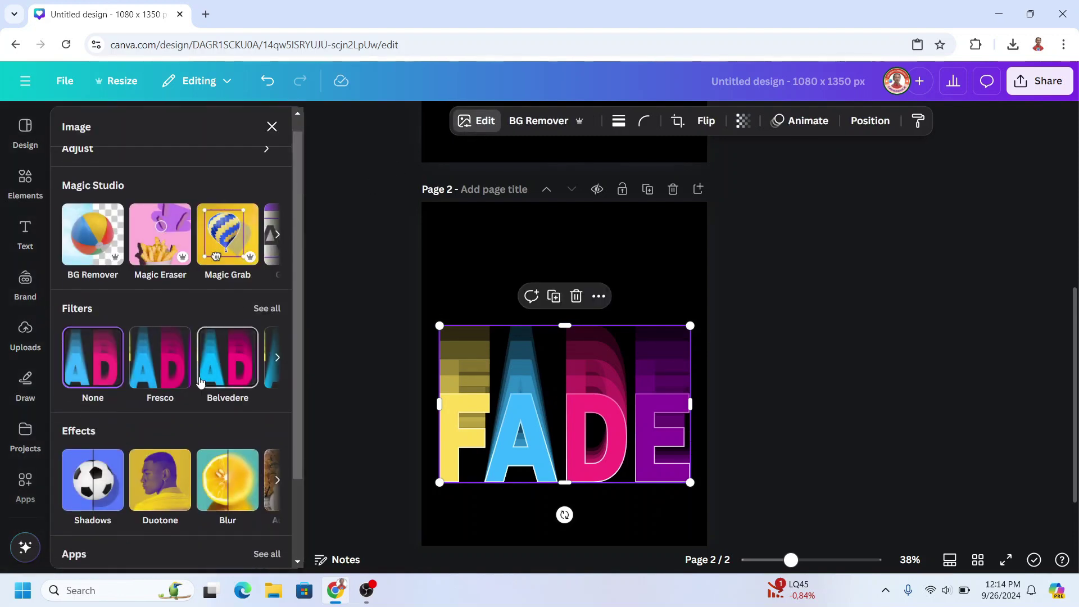
pyautogui.click(227, 458)
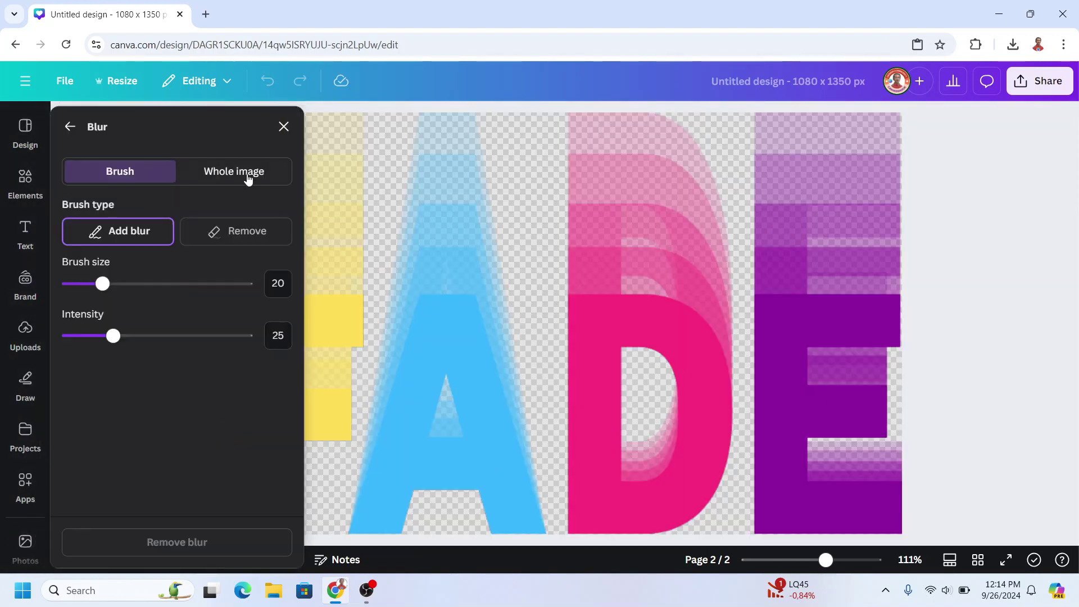
pyautogui.click(247, 173)
pyautogui.click(159, 236)
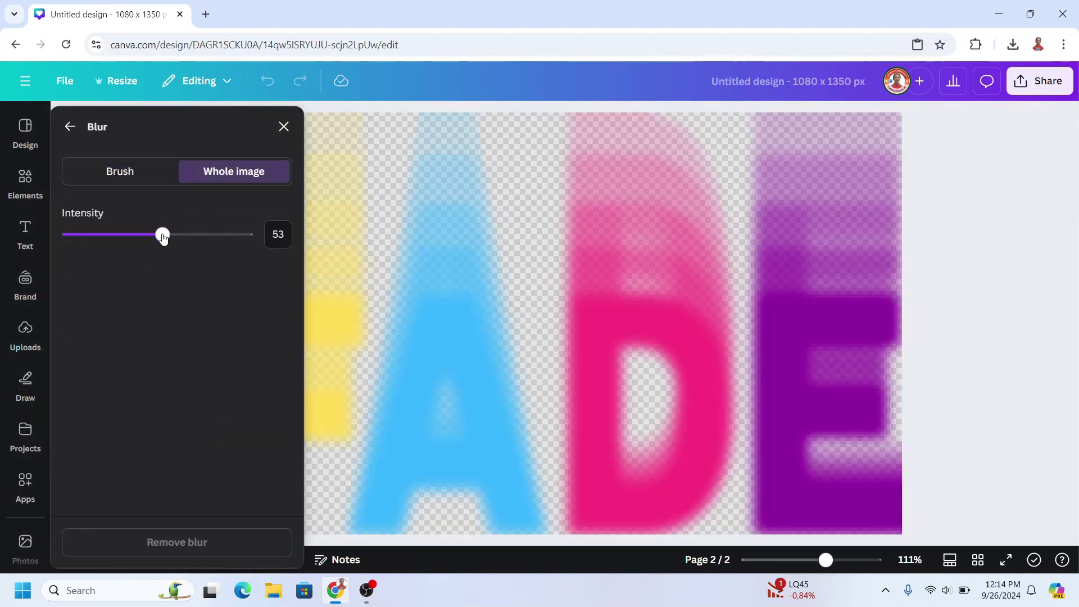
pyautogui.moveTo(161, 235); pyautogui.dragTo(157, 235)
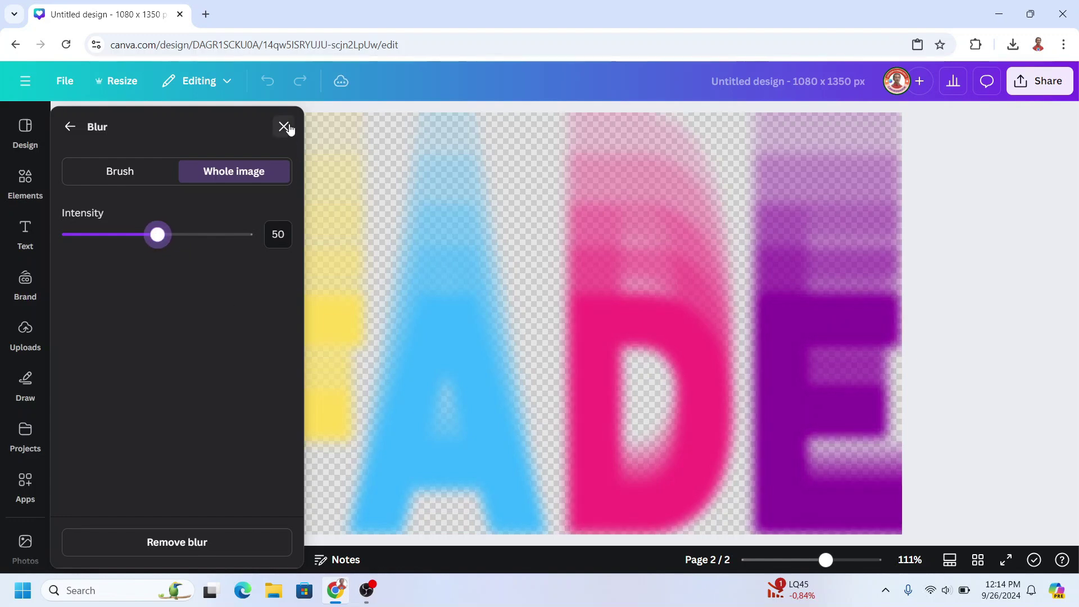